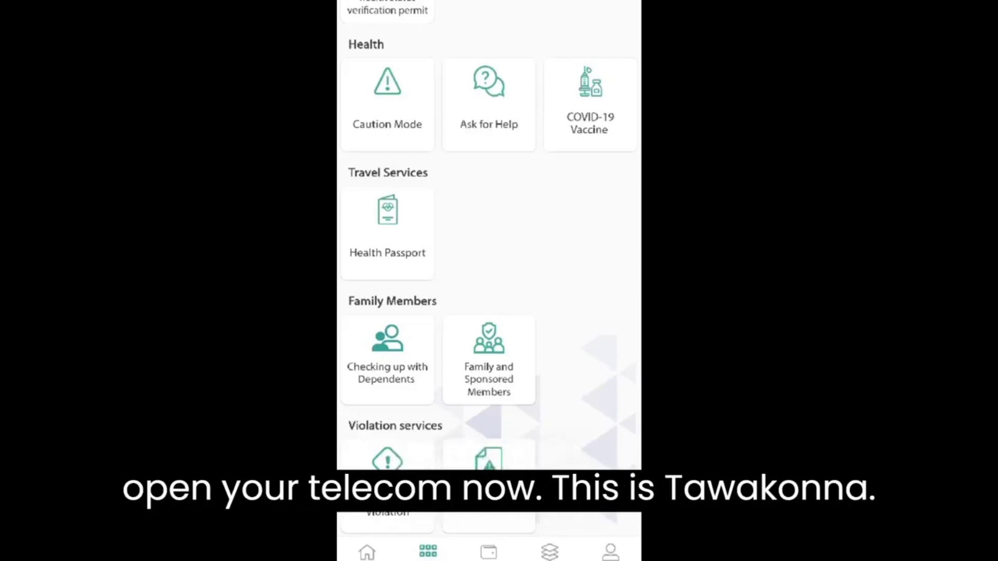
Browse the Tawakkalna services list and open the Dashboard notice pointing to Tawakkalna Services
{"action": "scroll", "coordinate": [489, 260], "scroll_direction": "up", "scroll_amount": 5}
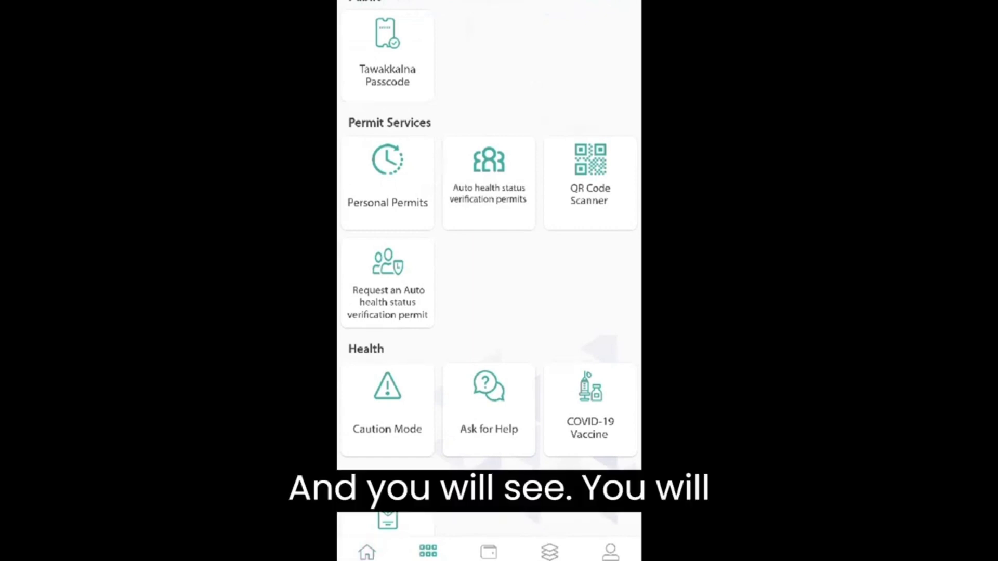
{"action": "scroll", "coordinate": [488, 260], "scroll_direction": "down", "scroll_amount": 5}
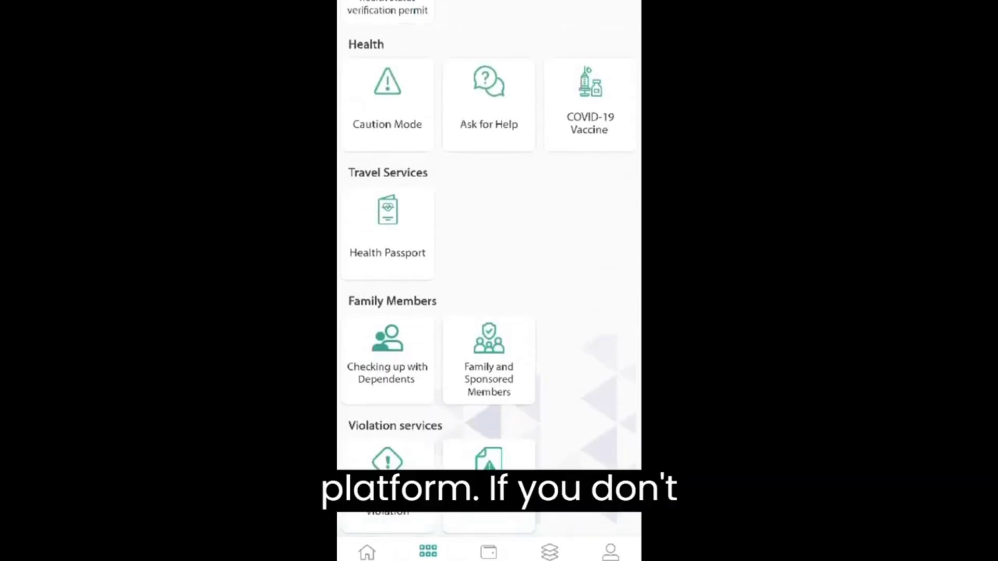
{"action": "scroll", "coordinate": [489, 260], "scroll_direction": "up", "scroll_amount": 5}
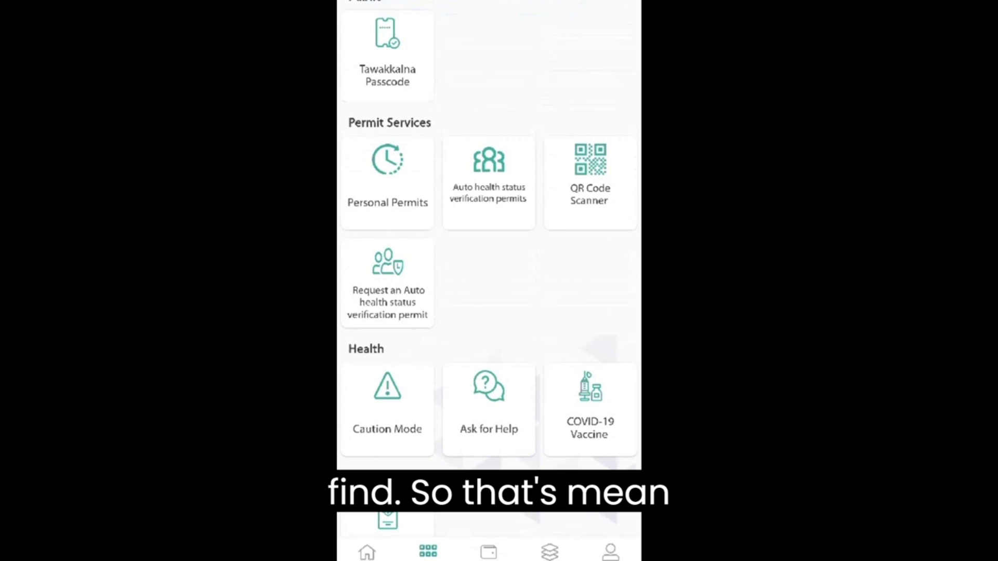
{"action": "left_click", "coordinate": [549, 551]}
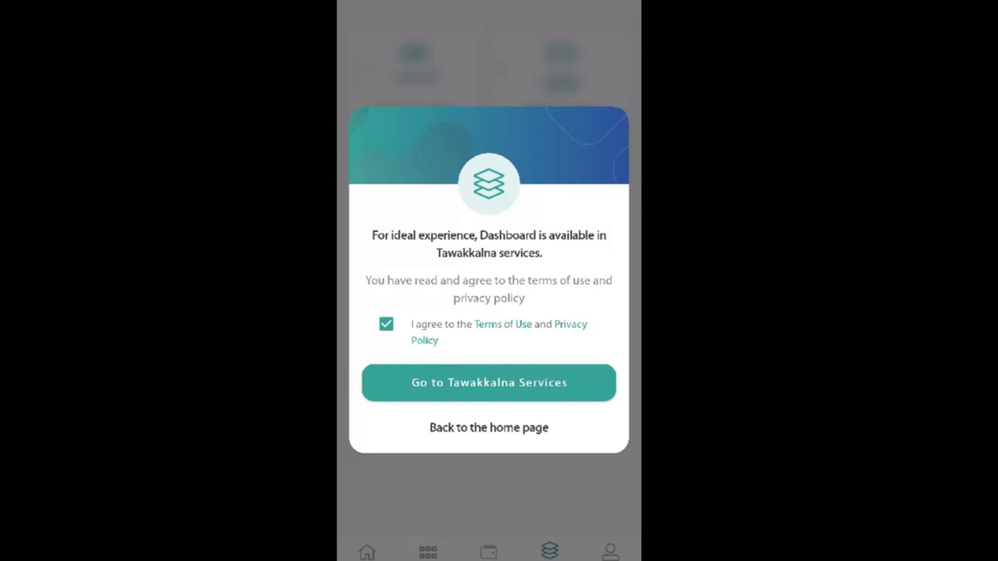
Switch to the Tawakkalna app from recent apps and swipe the Services categories to Education
{"action": "left_click_drag", "start_coordinate": [488, 559], "coordinate": [488, 364]}
{"action": "left_click", "coordinate": [562, 317]}
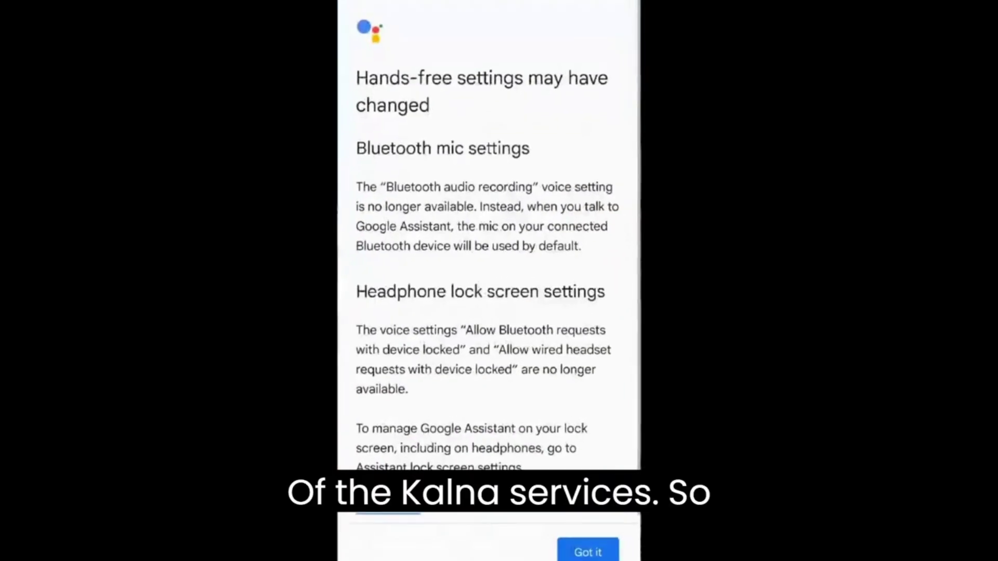
{"action": "left_click_drag", "start_coordinate": [488, 559], "coordinate": [489, 364]}
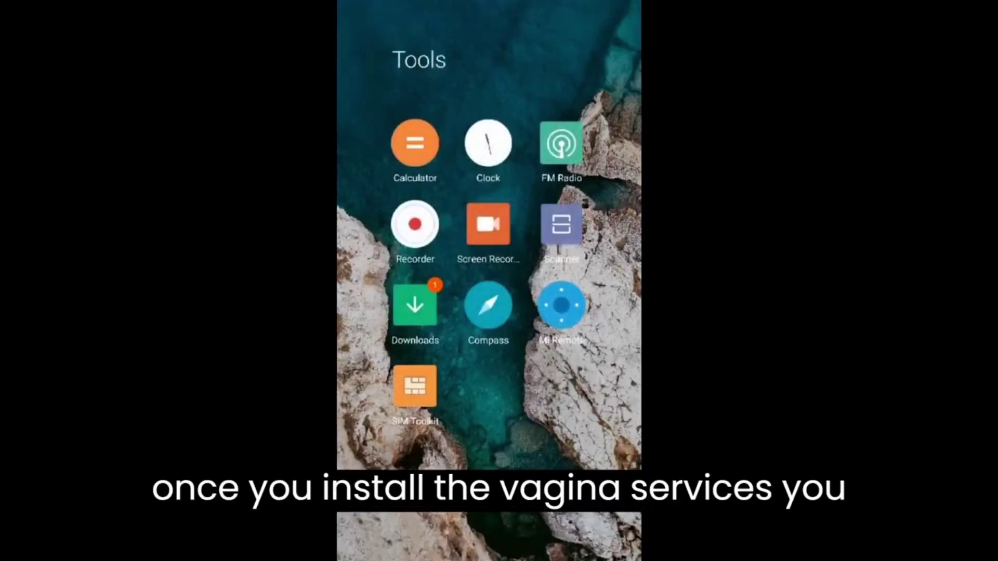
{"action": "left_click_drag", "start_coordinate": [489, 559], "coordinate": [489, 364]}
{"action": "left_click", "coordinate": [561, 317]}
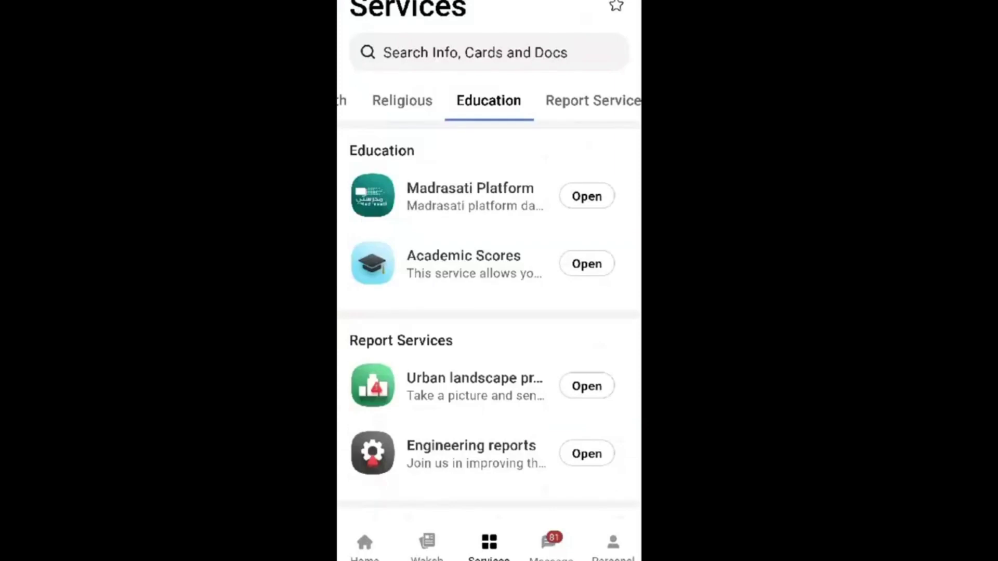
{"action": "mouse_move", "coordinate": [416, 101]}
{"action": "left_mouse_down"}
{"action": "mouse_move", "coordinate": [519, 100]}
{"action": "mouse_move", "coordinate": [442, 101]}
{"action": "left_mouse_up"}
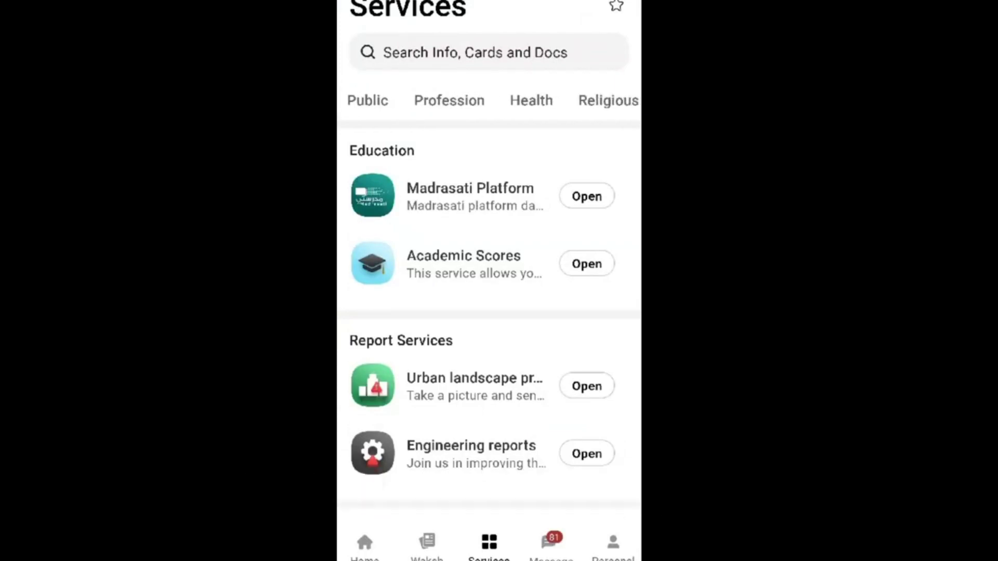
{"action": "mouse_move", "coordinate": [530, 100]}
{"action": "left_mouse_down"}
{"action": "mouse_move", "coordinate": [432, 100]}
{"action": "mouse_move", "coordinate": [592, 100]}
{"action": "mouse_move", "coordinate": [393, 100]}
{"action": "left_mouse_up"}
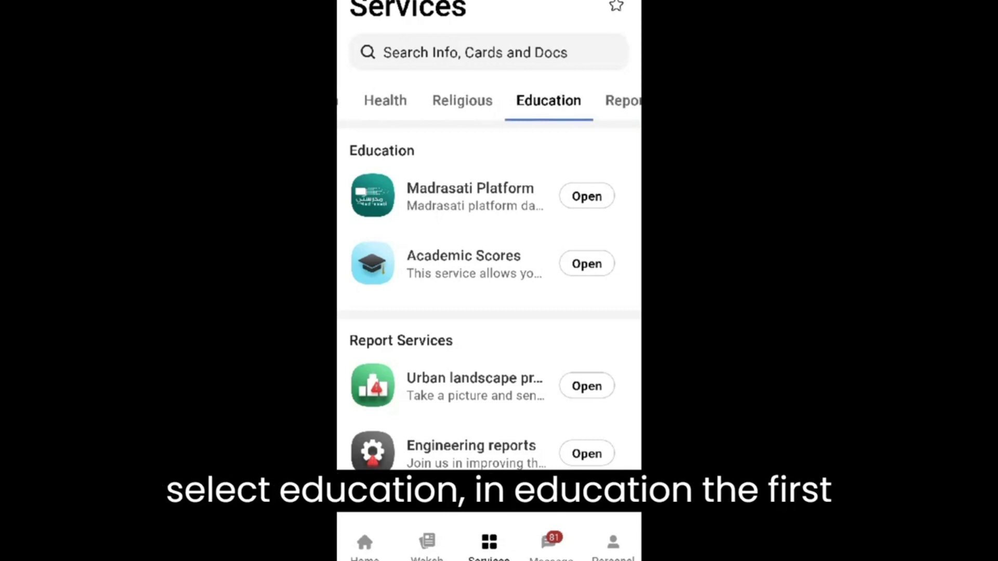
Open Madrasati Platform, select the student's username and send its password by SMS
{"action": "left_click", "coordinate": [586, 196]}
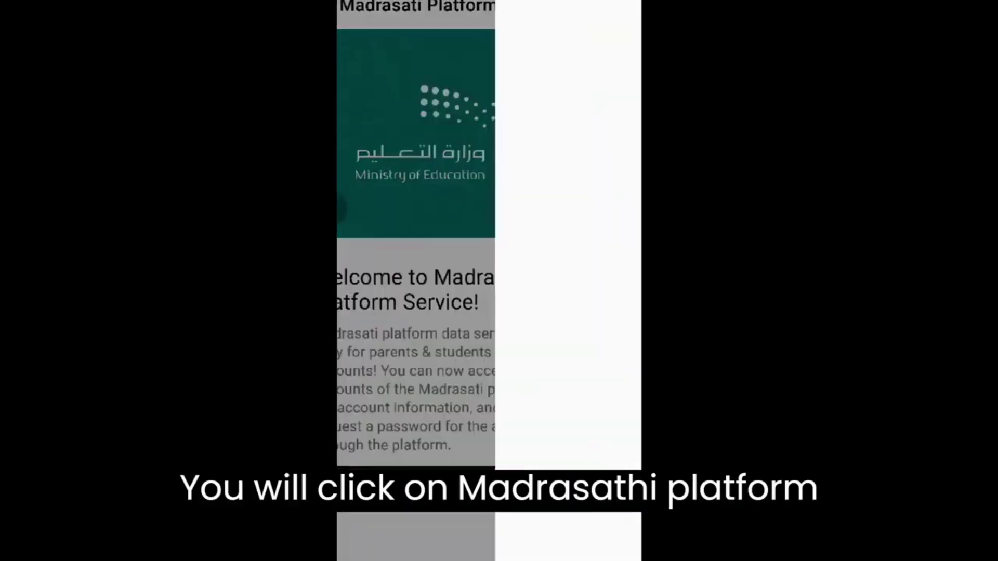
{"action": "left_click", "coordinate": [377, 350]}
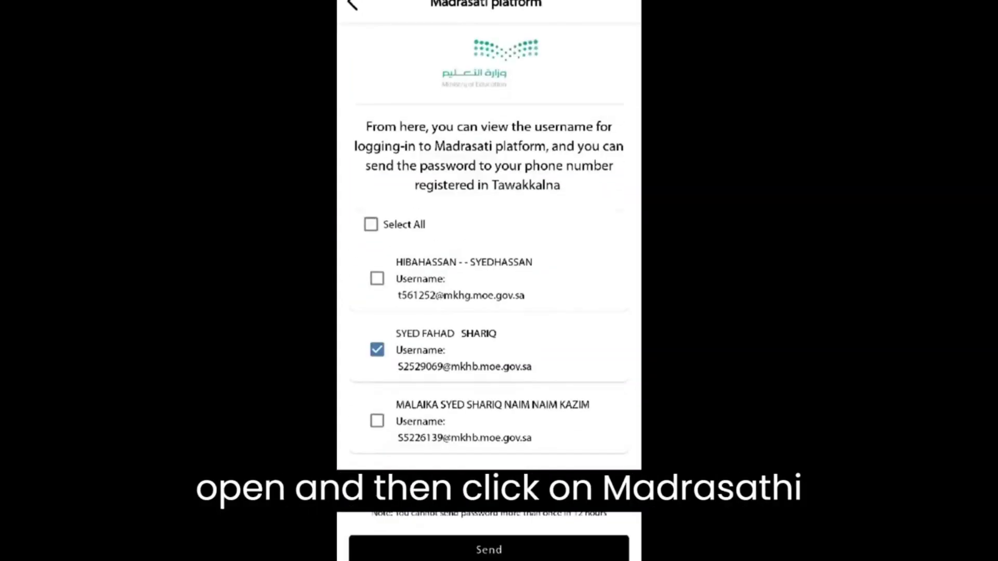
{"action": "left_click", "coordinate": [489, 550]}
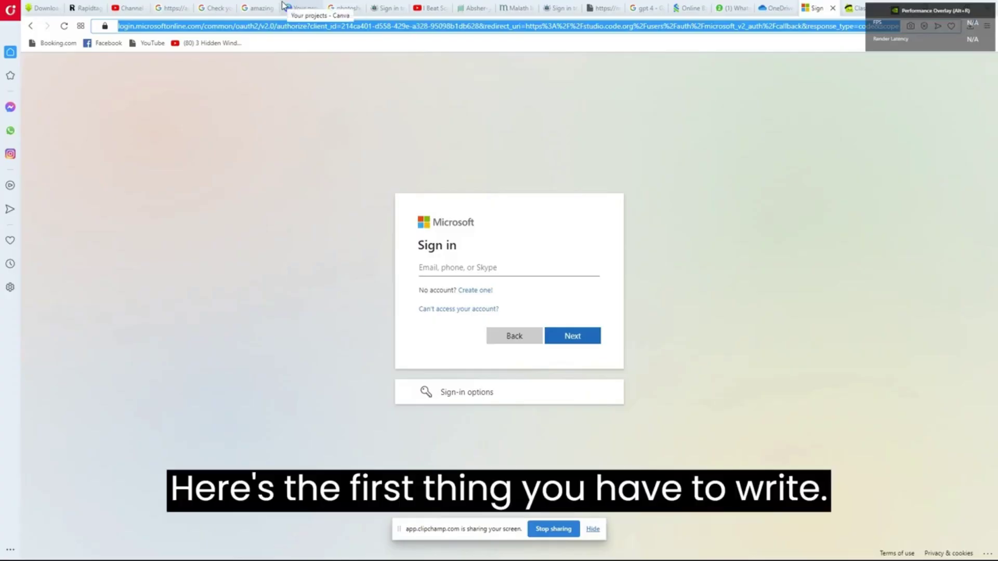
Enter code.org in Opera's address bar, fixing the typo, and load the site
{"action": "type", "text": "code.op"}
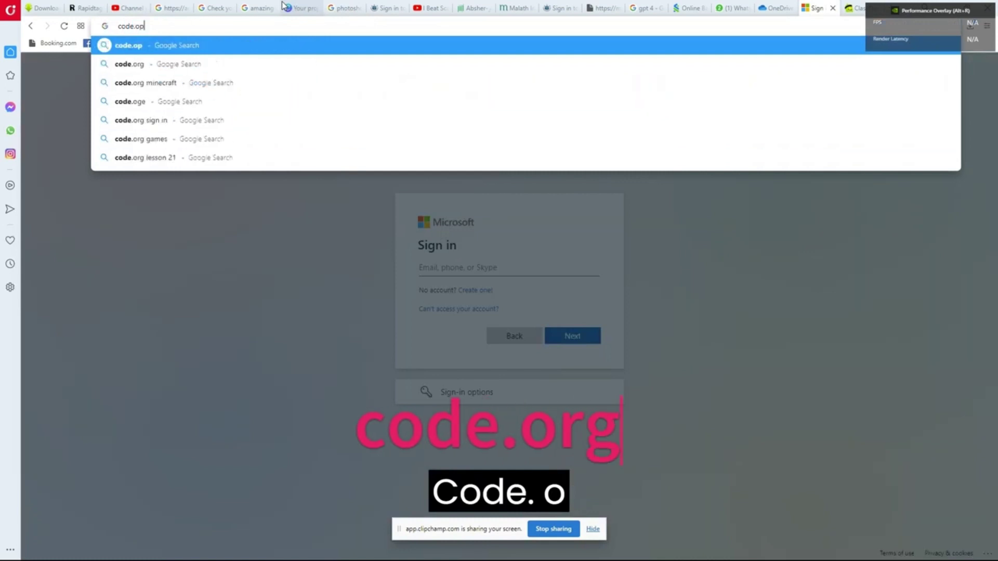
{"action": "key", "text": "BackSpace"}
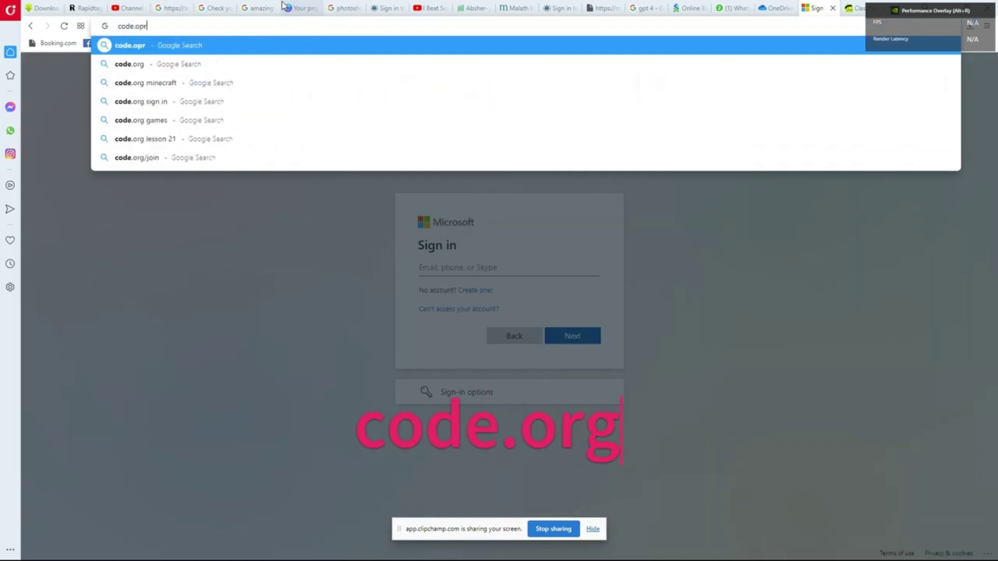
{"action": "type", "text": "rg"}
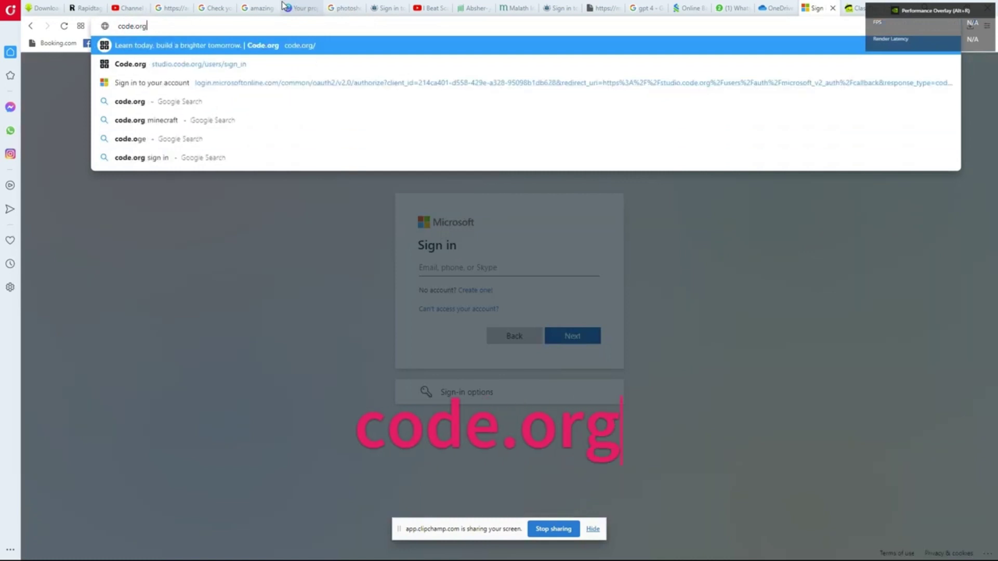
{"action": "key", "text": "Return"}
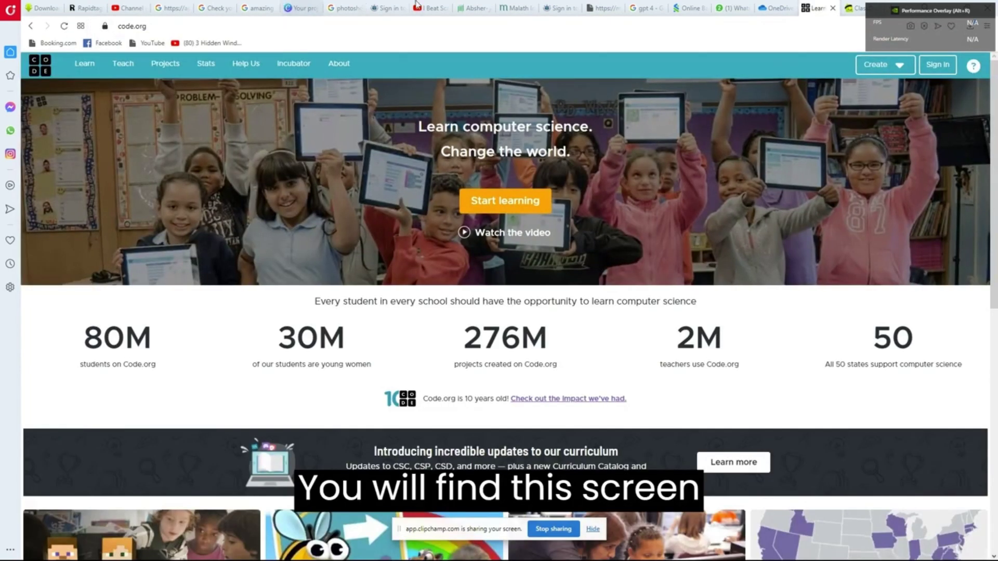
Go to Code.org's sign-in page and choose Continue with Microsoft
{"action": "left_click", "coordinate": [939, 66]}
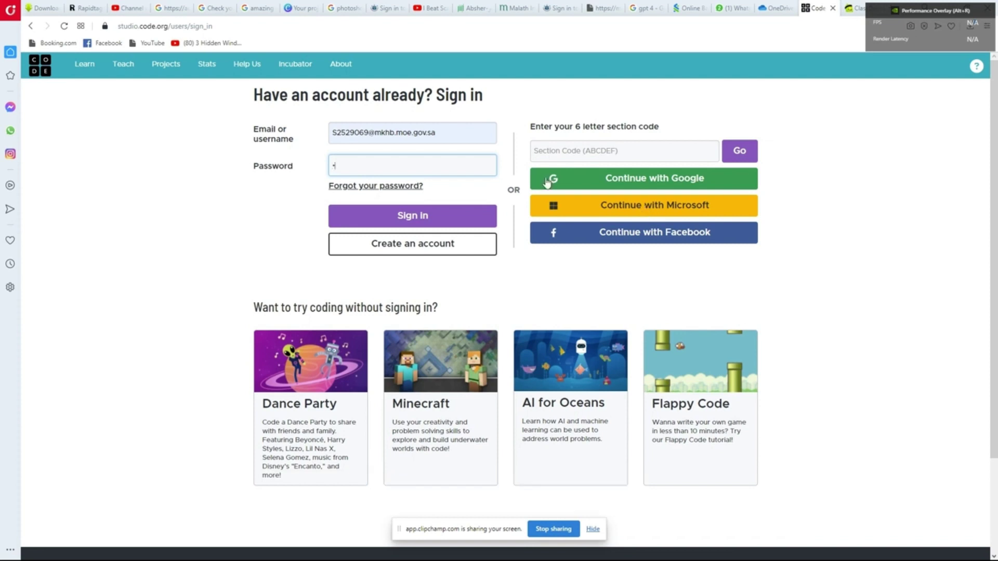
{"action": "left_click_drag", "start_coordinate": [444, 130], "coordinate": [285, 118]}
{"action": "key", "text": "ctrl+c"}
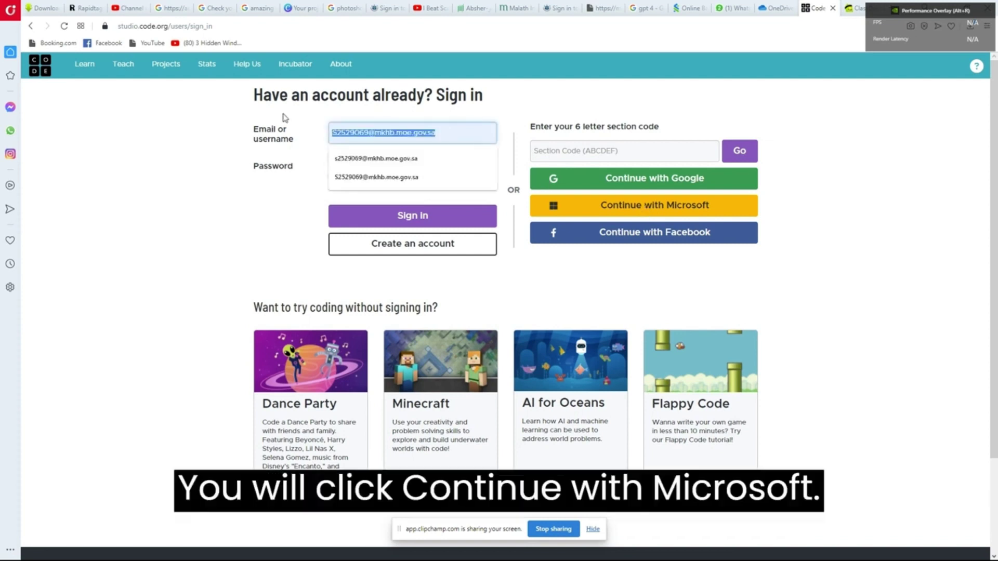
{"action": "left_click", "coordinate": [652, 206]}
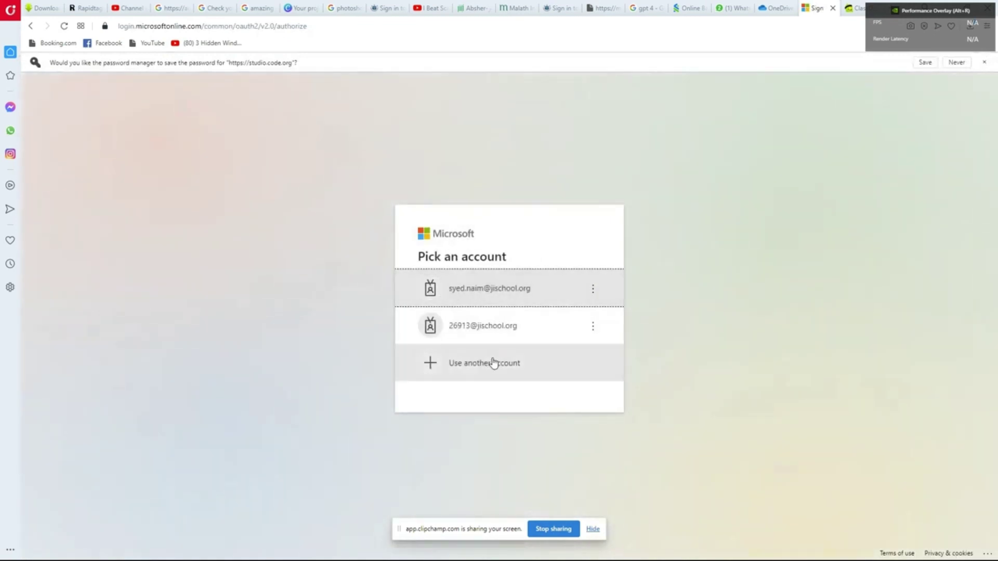
Sign in to Microsoft through Use another account with the pasted school email and password
{"action": "left_click", "coordinate": [491, 363]}
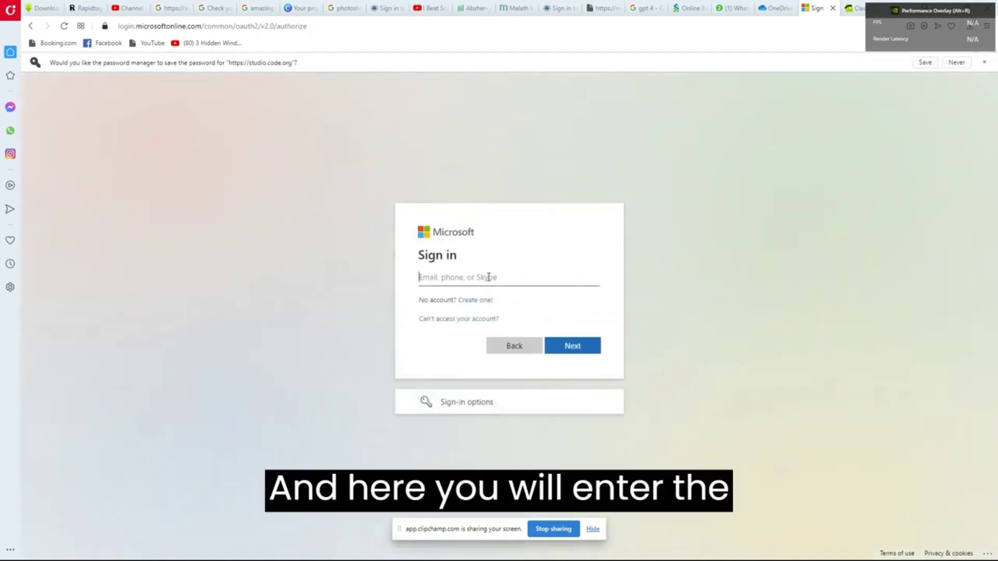
{"action": "key", "text": "ctrl+v"}
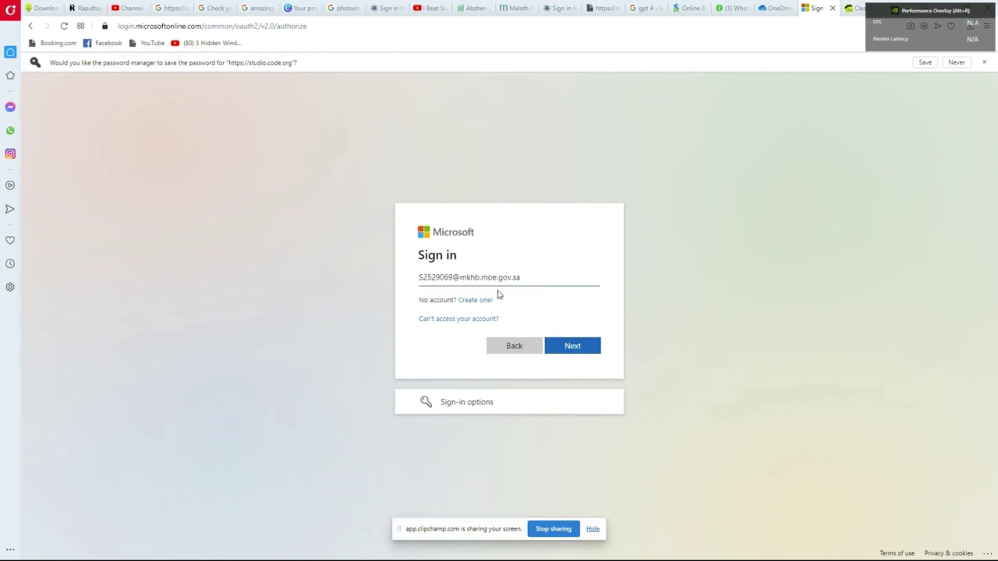
{"action": "left_click", "coordinate": [564, 346]}
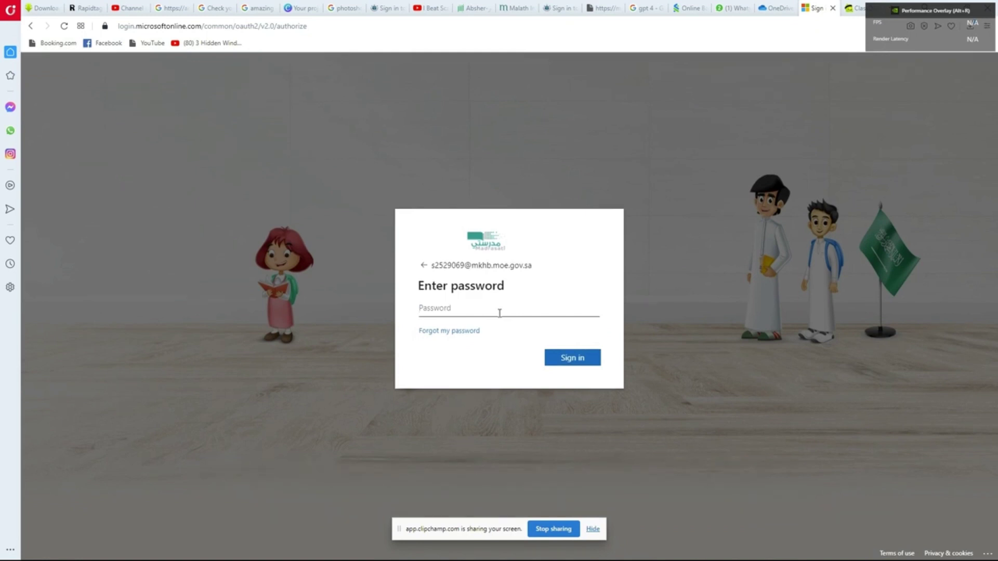
{"action": "key", "text": "alt+Tab"}
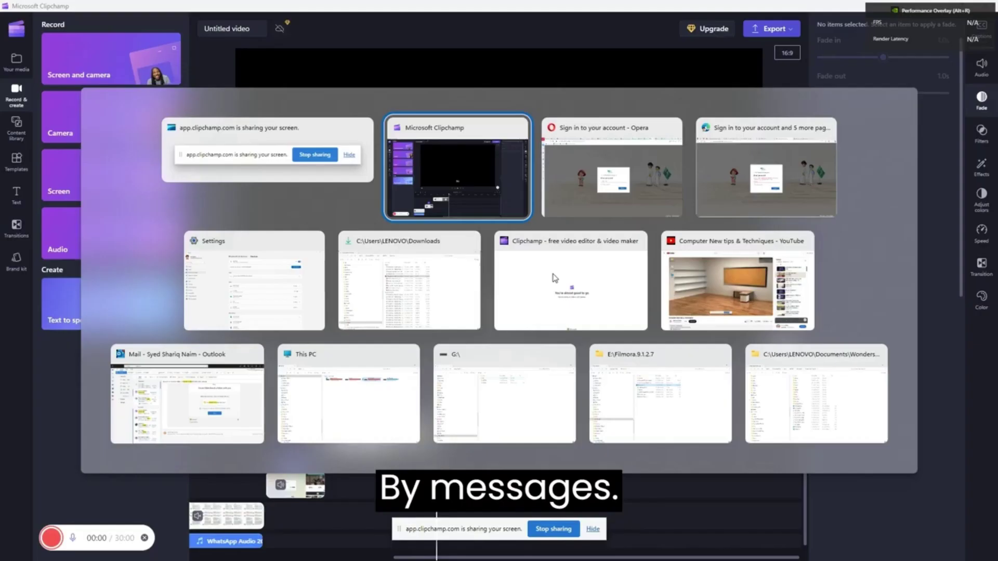
{"action": "key", "text": "Escape"}
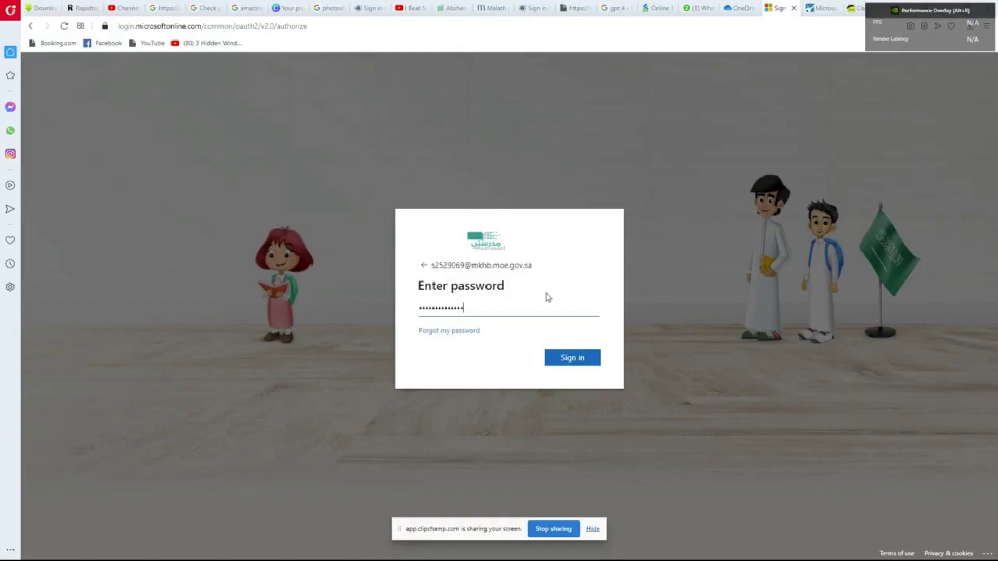
{"action": "left_click", "coordinate": [571, 359]}
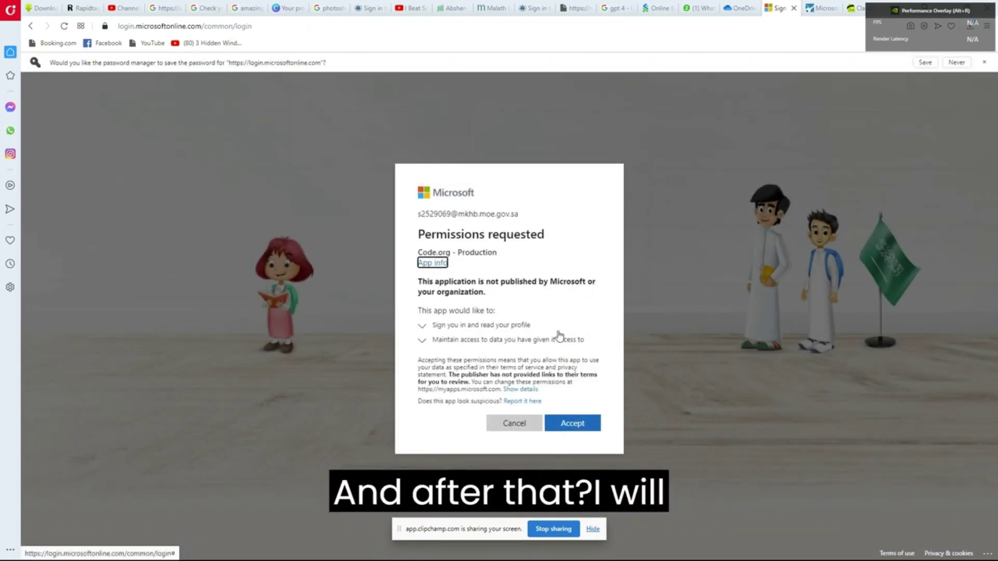
Accept Code.org's requested permissions, then choose Sign in on the existing-account notice
{"action": "left_click", "coordinate": [569, 425]}
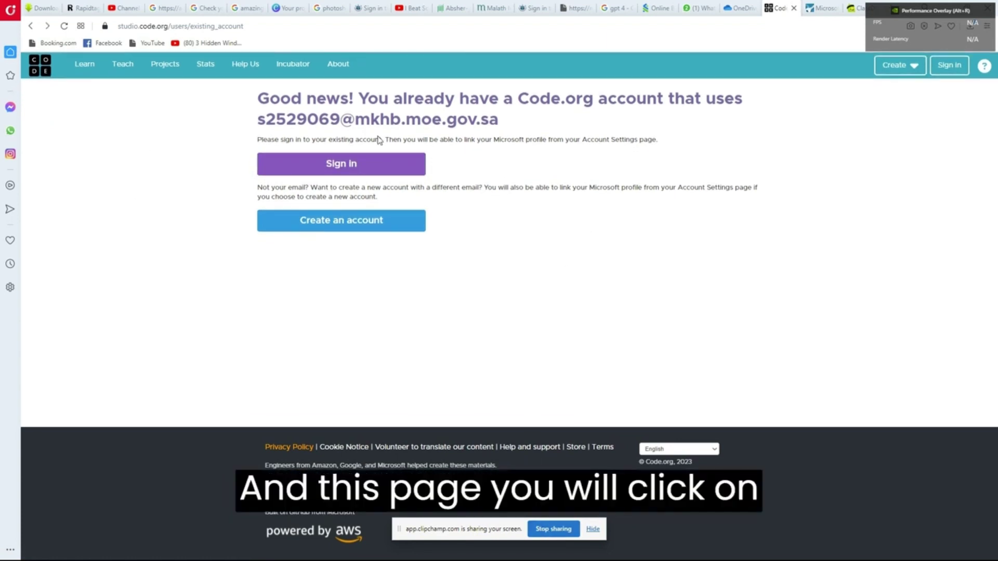
{"action": "left_click", "coordinate": [372, 174]}
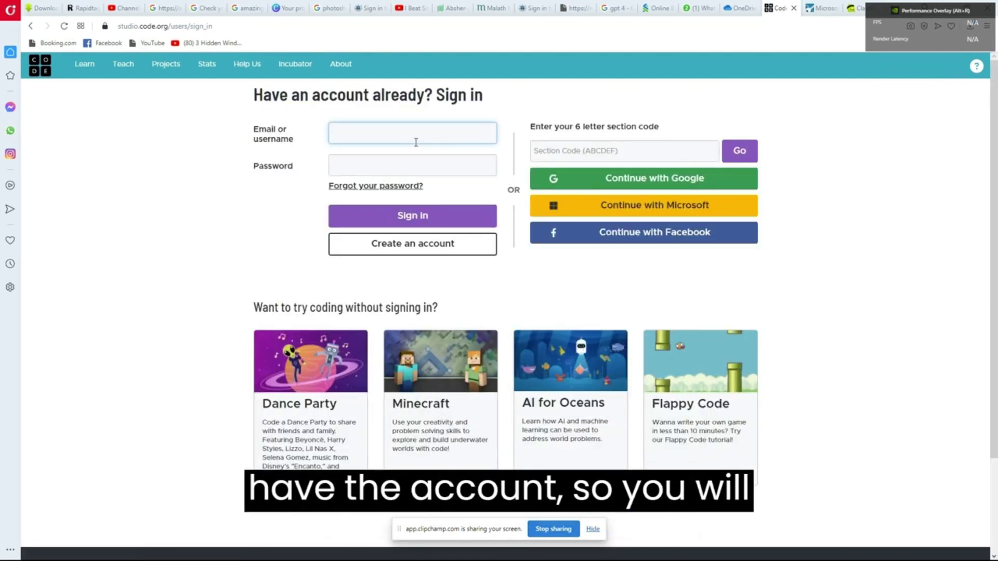
Sign in using the saved school email from autofill and the account password
{"action": "left_click", "coordinate": [416, 142]}
{"action": "left_click", "coordinate": [391, 196]}
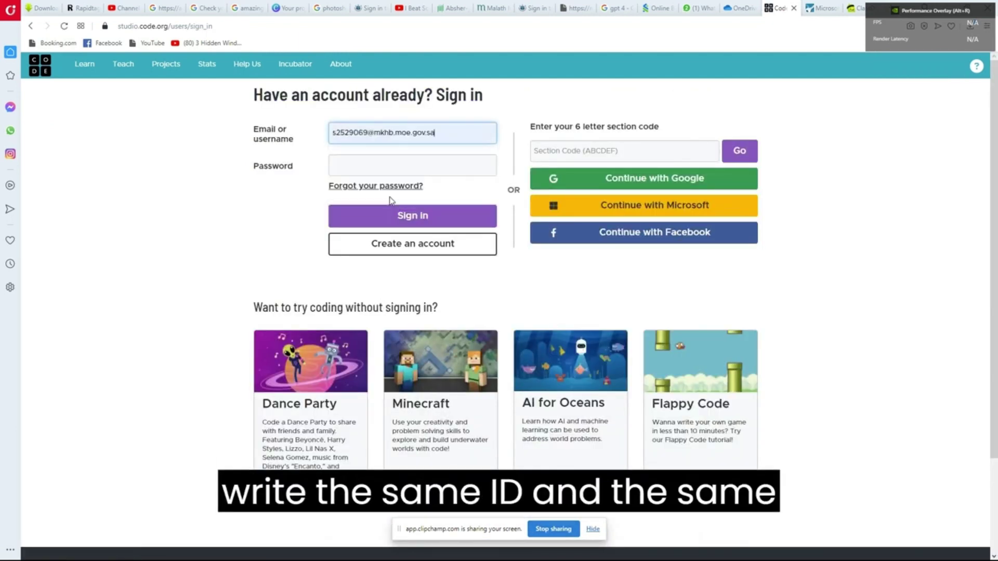
{"action": "left_click", "coordinate": [406, 166]}
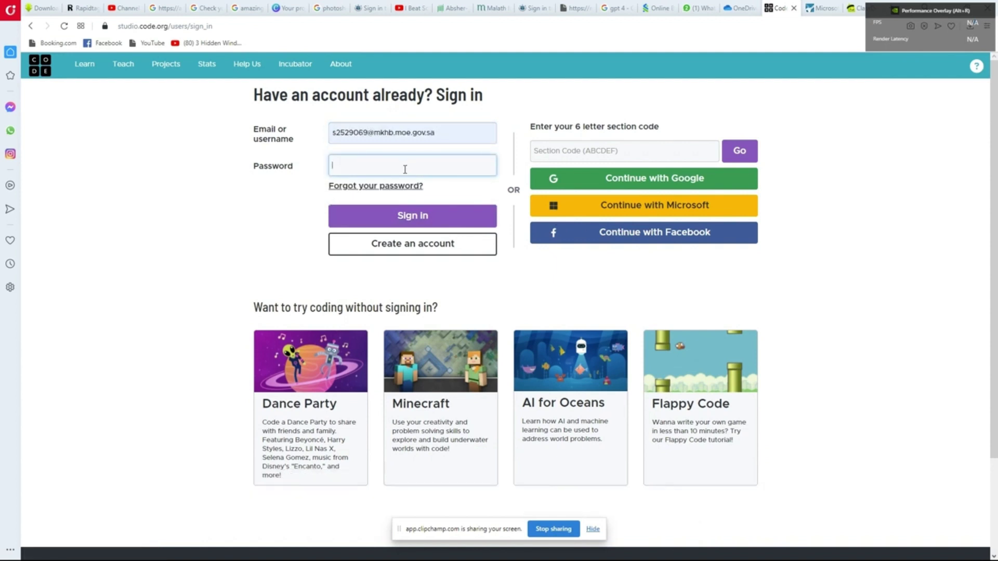
{"action": "type", "text": "***"}
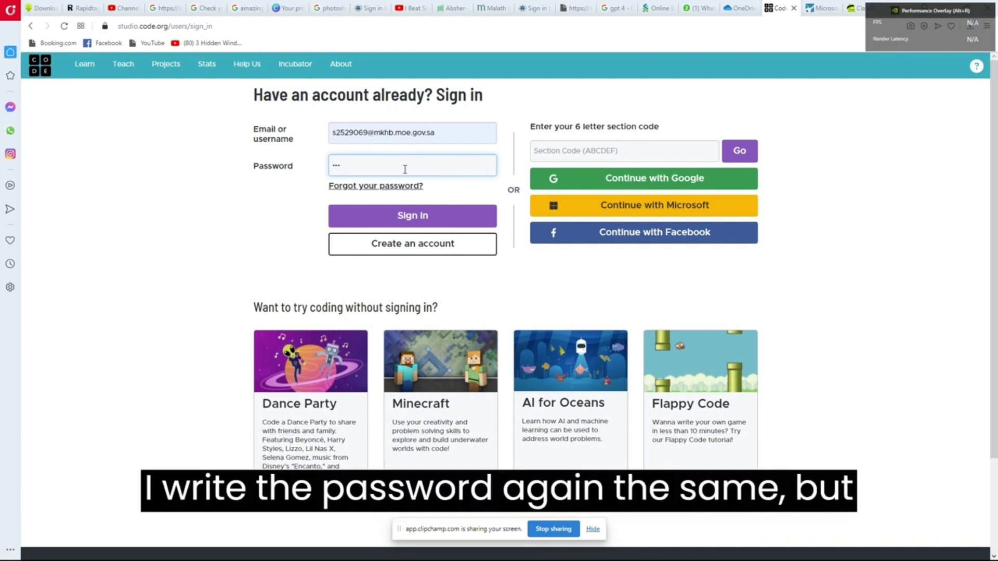
{"action": "type", "text": "**"}
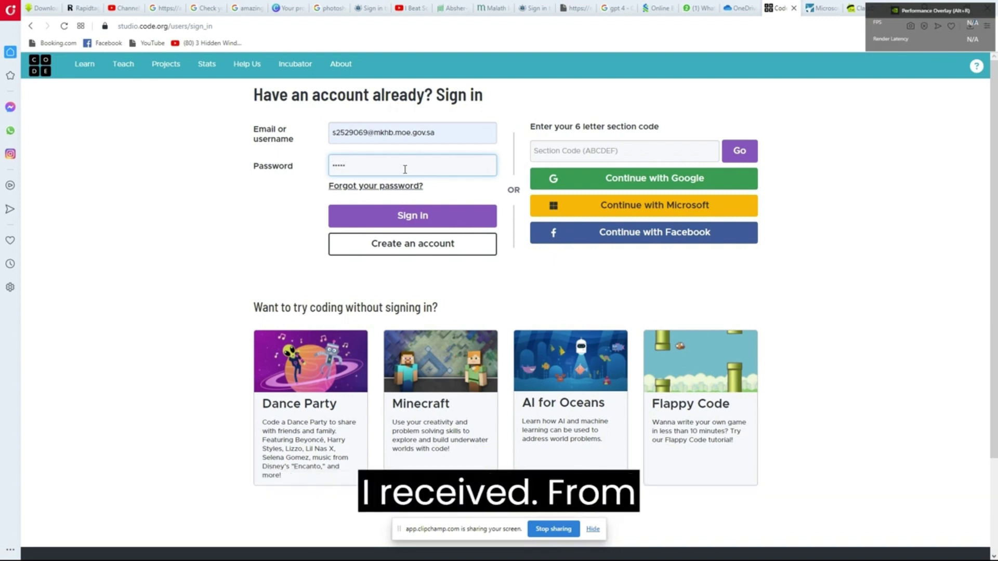
{"action": "type", "text": "**"}
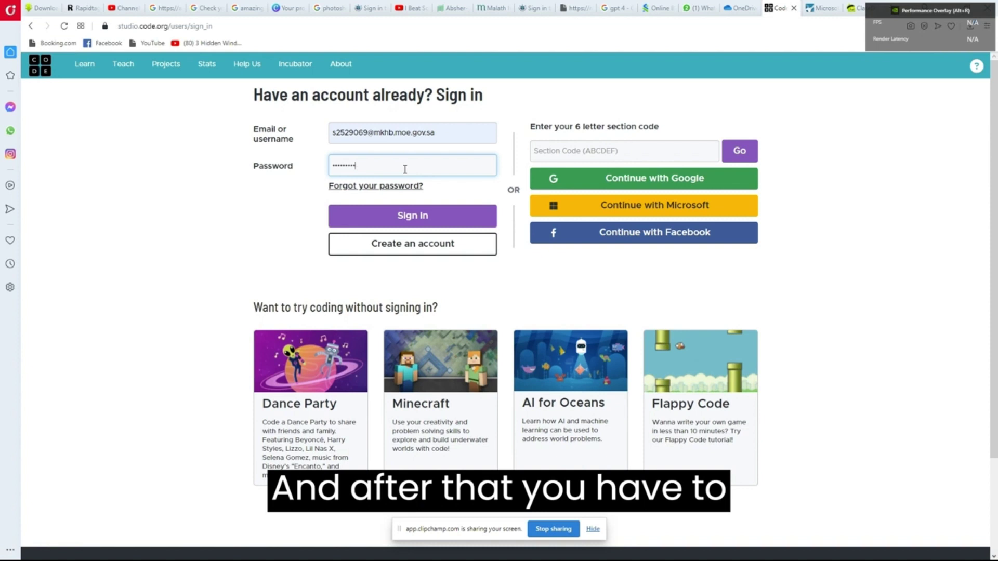
{"action": "type", "text": "1"}
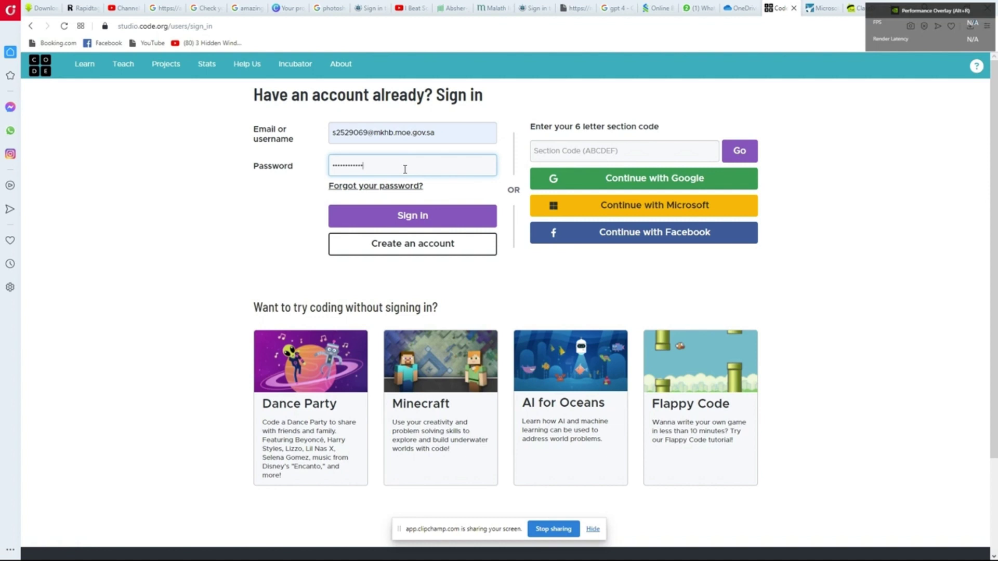
{"action": "key", "text": "Return"}
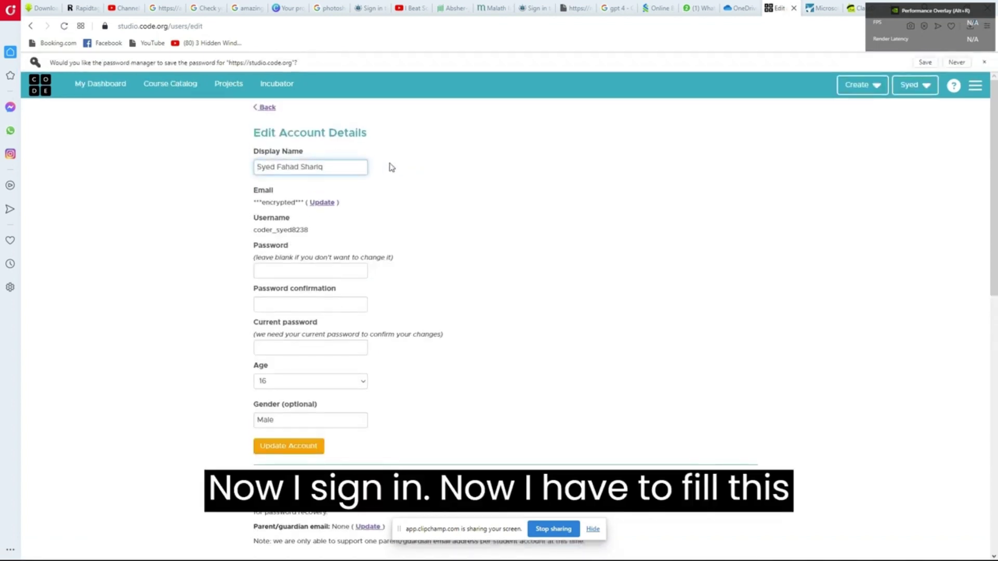
Enter the new password in the Password and Password confirmation fields
{"action": "left_click", "coordinate": [291, 269]}
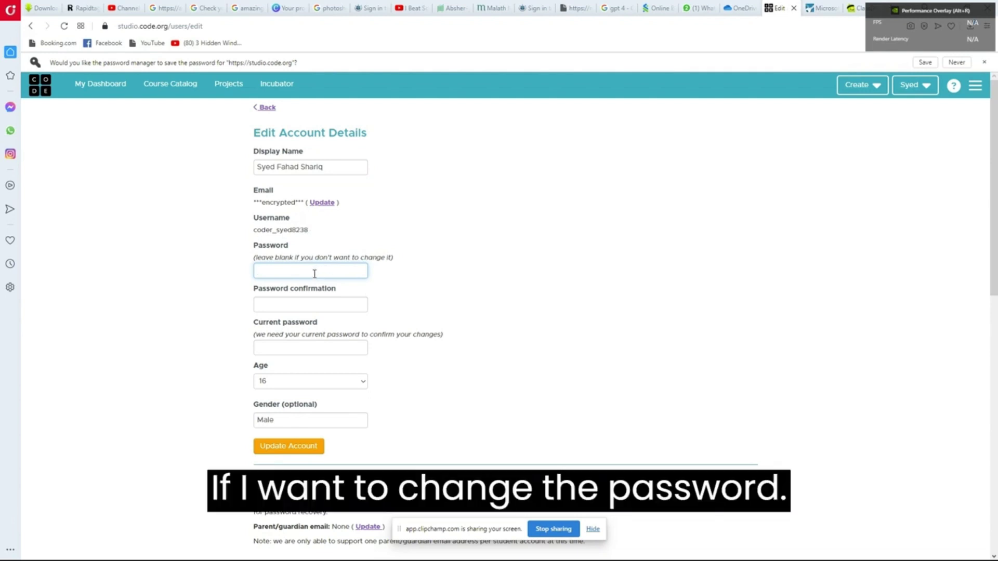
{"action": "type", "text": "••"}
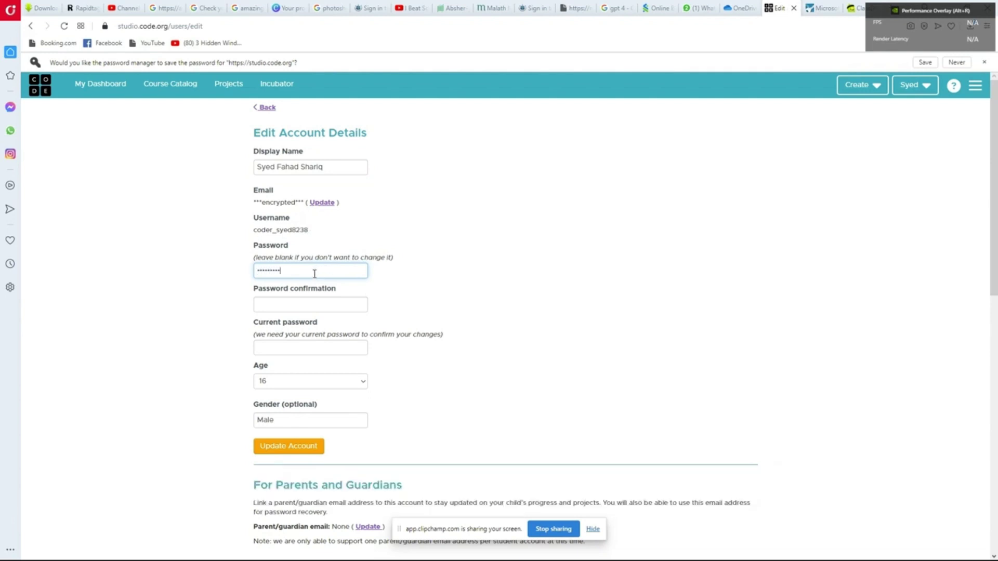
{"action": "key", "text": "Tab"}
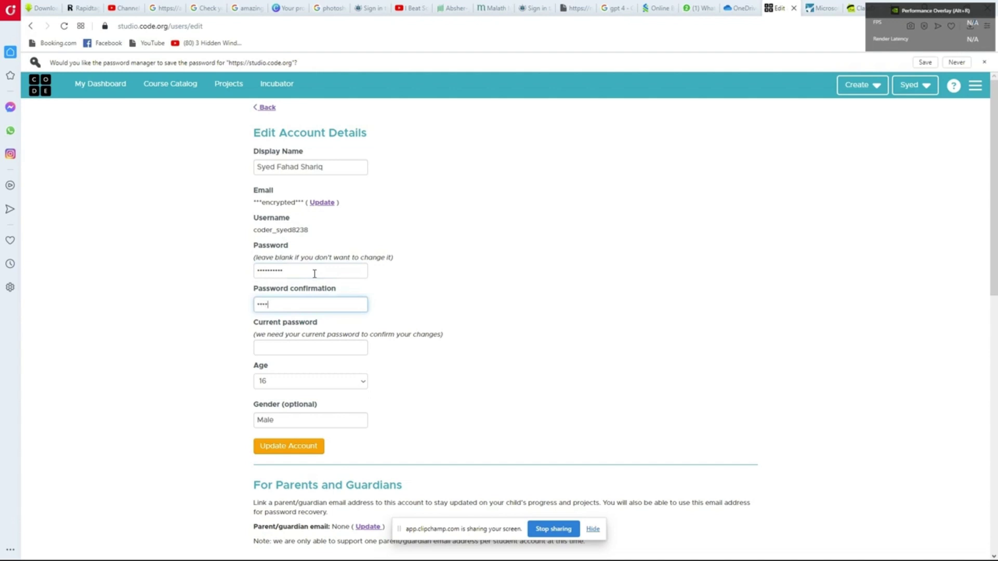
{"action": "type", "text": "••••••••••"}
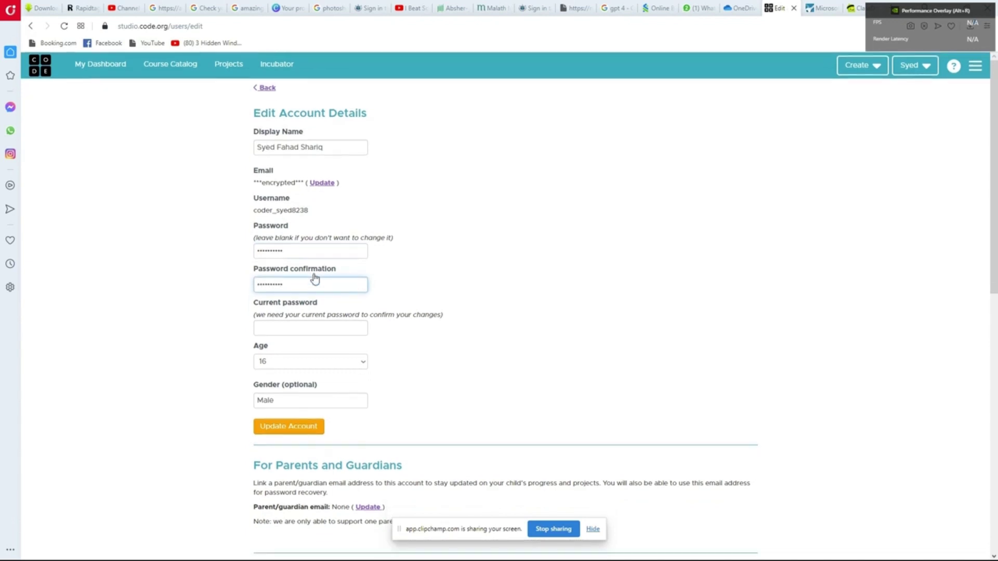
{"action": "left_click", "coordinate": [281, 331]}
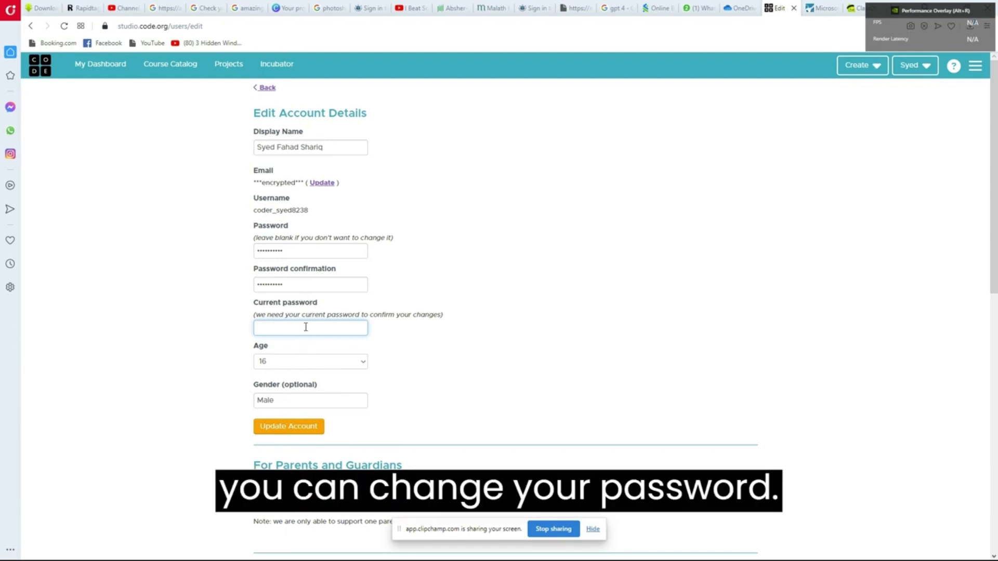
{"action": "left_click", "coordinate": [303, 251]}
{"action": "left_click", "coordinate": [305, 250]}
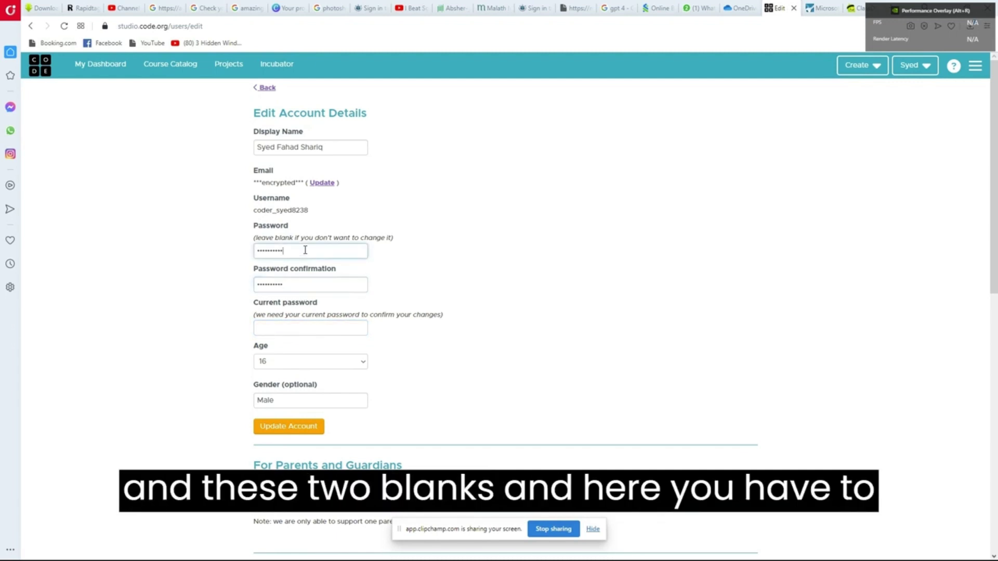
Paste the current password into its field and submit with Update Account
{"action": "left_click", "coordinate": [305, 286]}
{"action": "left_click", "coordinate": [295, 330]}
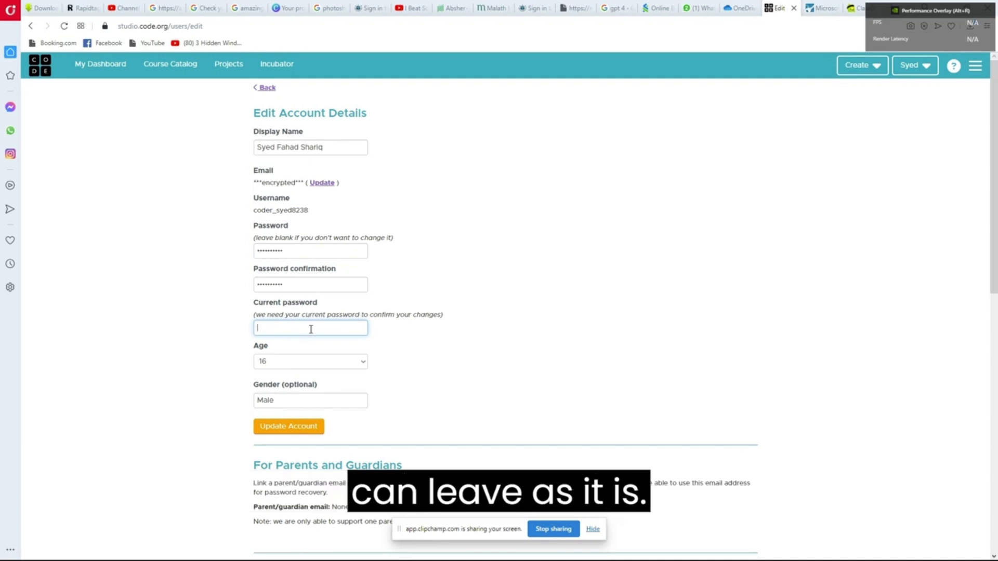
{"action": "key", "text": "ctrl+v"}
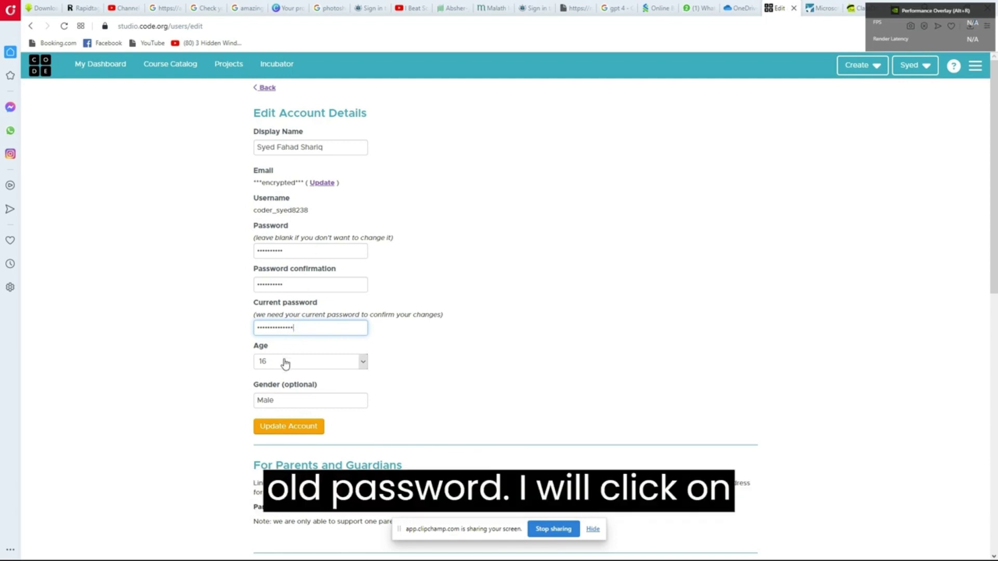
{"action": "left_click", "coordinate": [279, 429]}
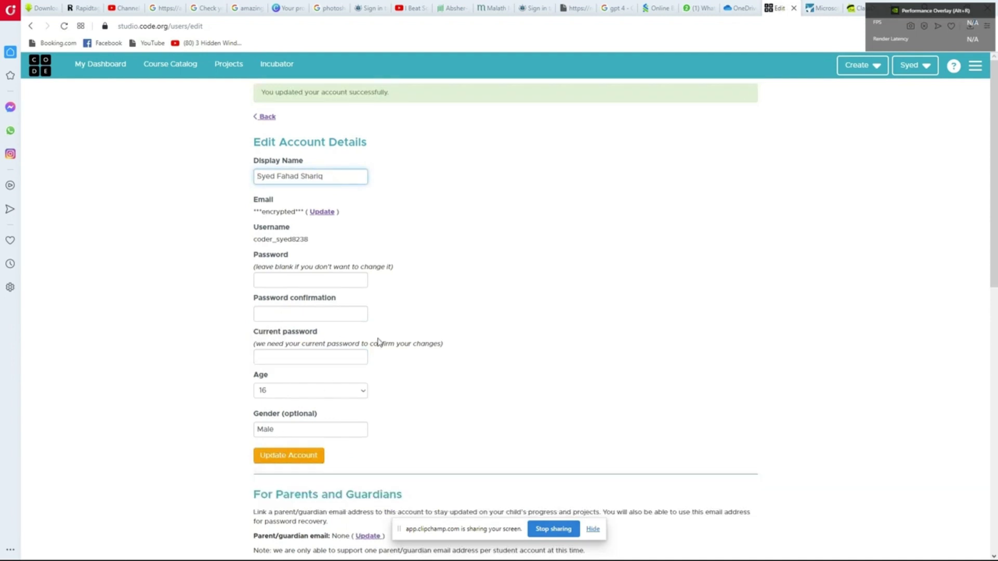
{"action": "scroll", "coordinate": [434, 309], "scroll_direction": "down", "scroll_amount": 4}
{"action": "scroll", "coordinate": [433, 305], "scroll_direction": "down", "scroll_amount": 3}
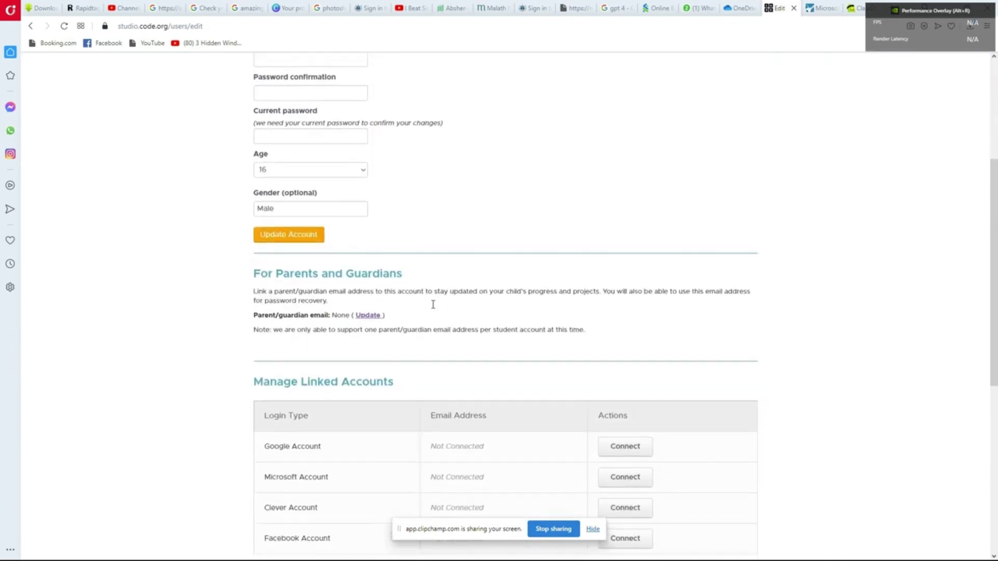
{"action": "scroll", "coordinate": [433, 304], "scroll_direction": "down", "scroll_amount": 4}
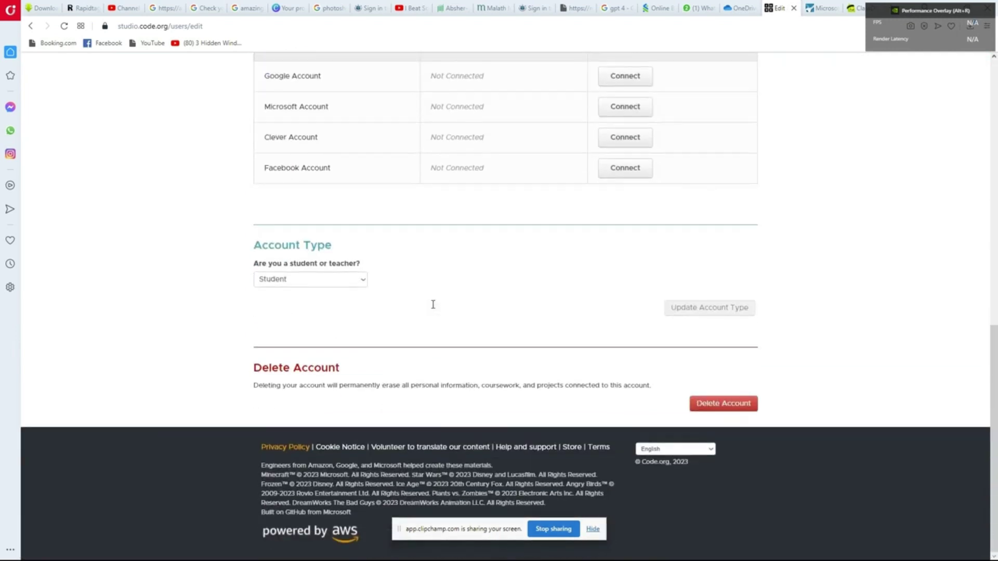
{"action": "left_click", "coordinate": [279, 283]}
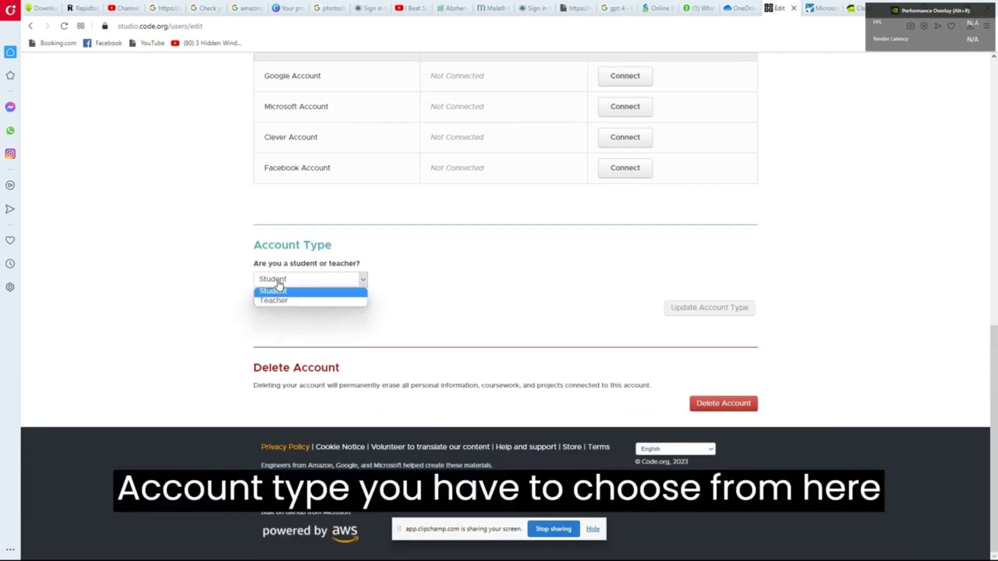
{"action": "left_click", "coordinate": [293, 279]}
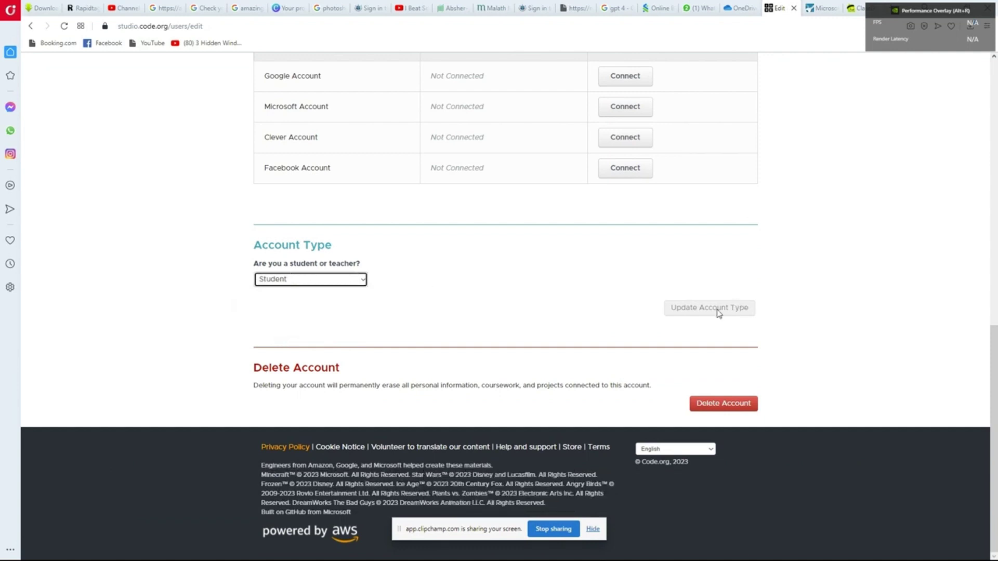
{"action": "scroll", "coordinate": [430, 302], "scroll_direction": "up", "scroll_amount": 3}
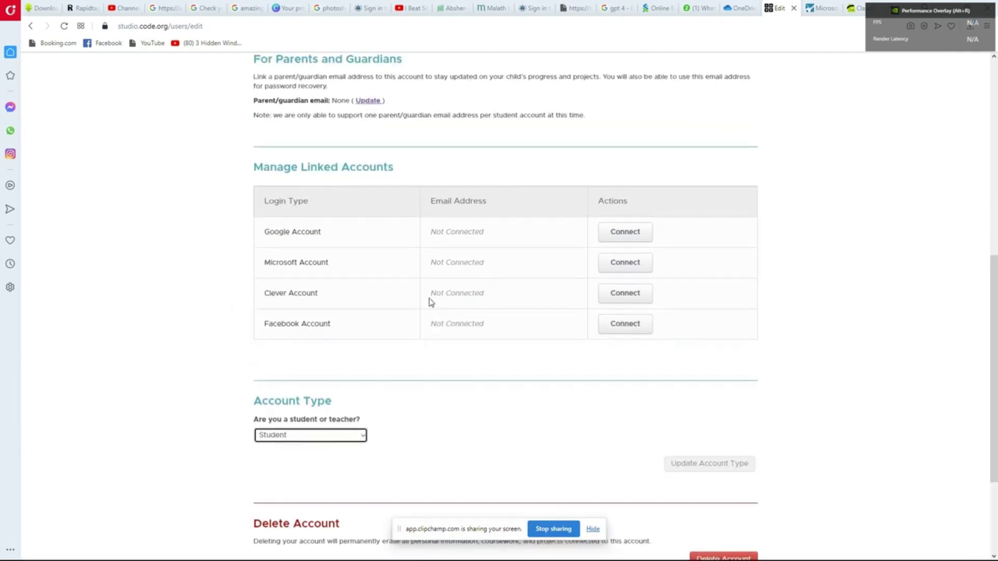
{"action": "scroll", "coordinate": [467, 307], "scroll_direction": "up", "scroll_amount": 9}
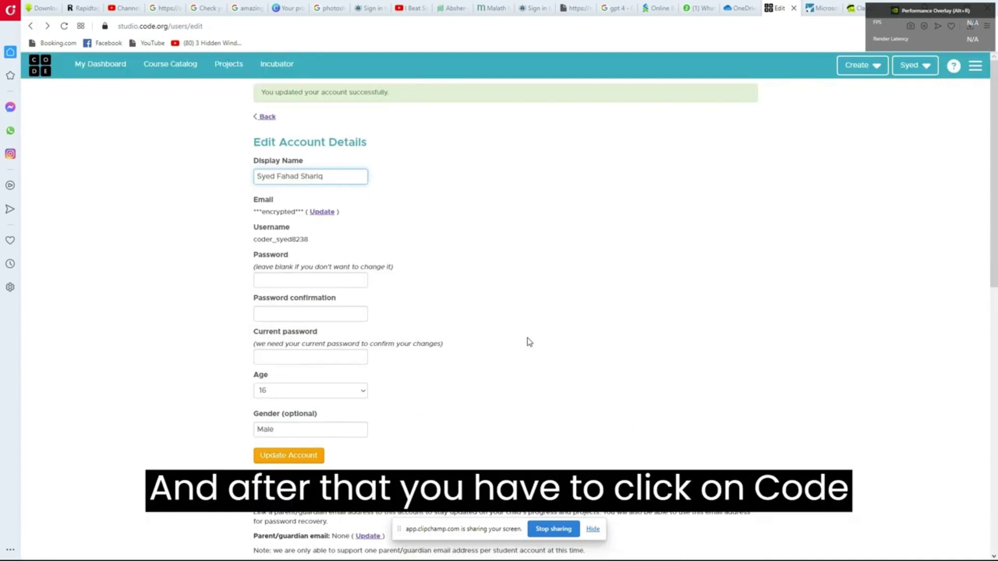
Open the course catalog and go to the AI for Oceans activity page
{"action": "left_click", "coordinate": [171, 71]}
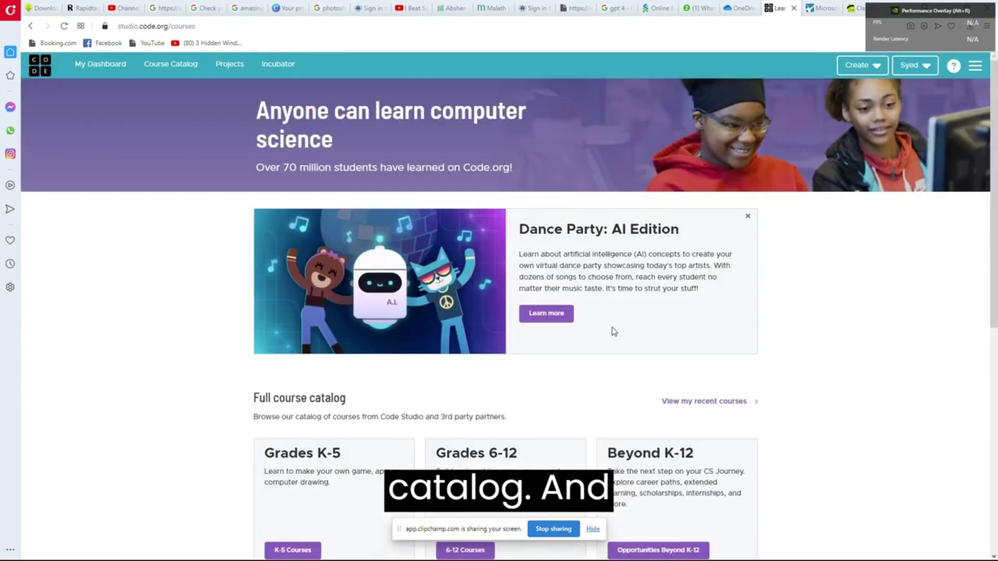
{"action": "scroll", "coordinate": [624, 354], "scroll_direction": "down", "scroll_amount": 7}
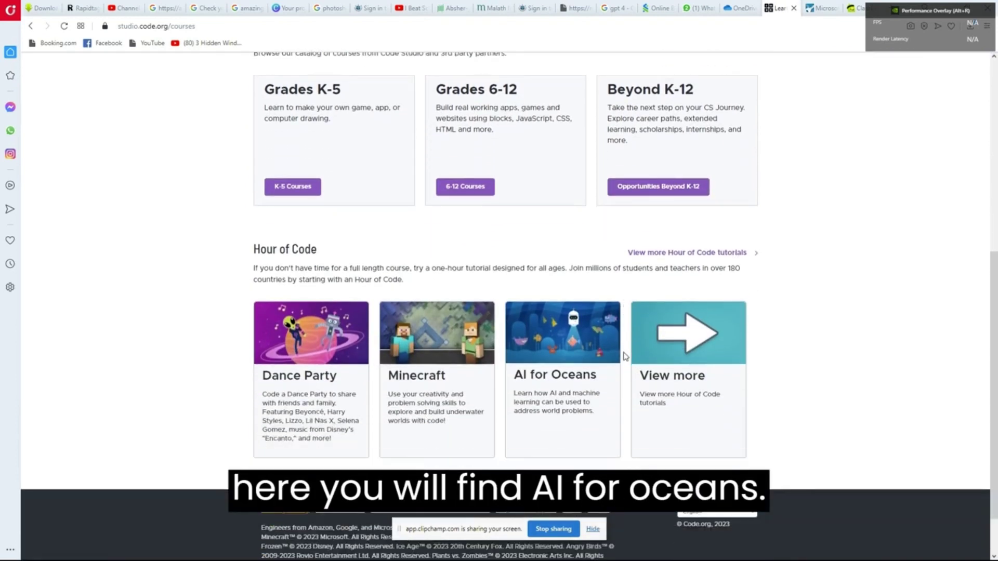
{"action": "left_click", "coordinate": [567, 338]}
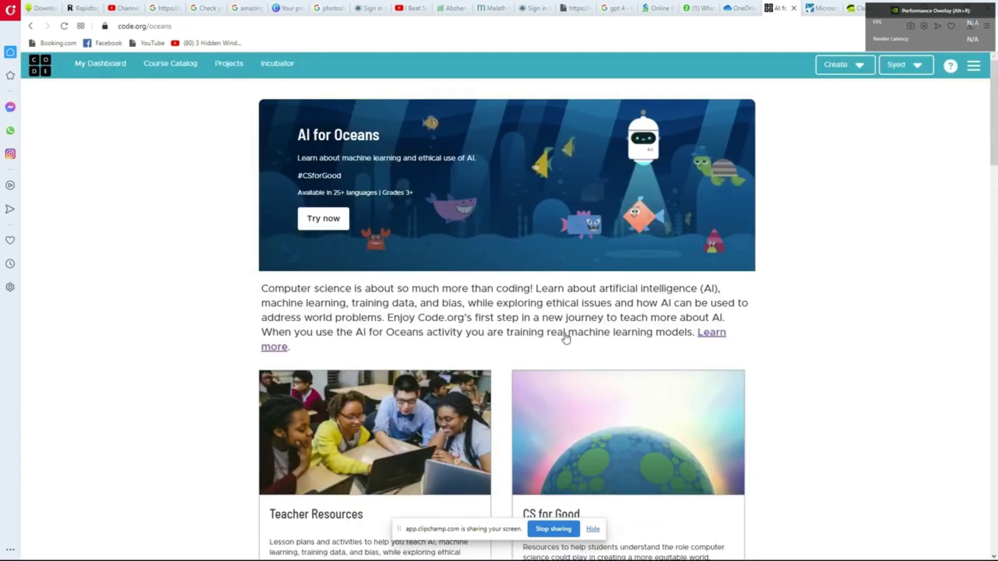
Start the AI for Oceans lesson and continue past the intro video to level 2
{"action": "scroll", "coordinate": [567, 338], "scroll_direction": "down", "scroll_amount": 3}
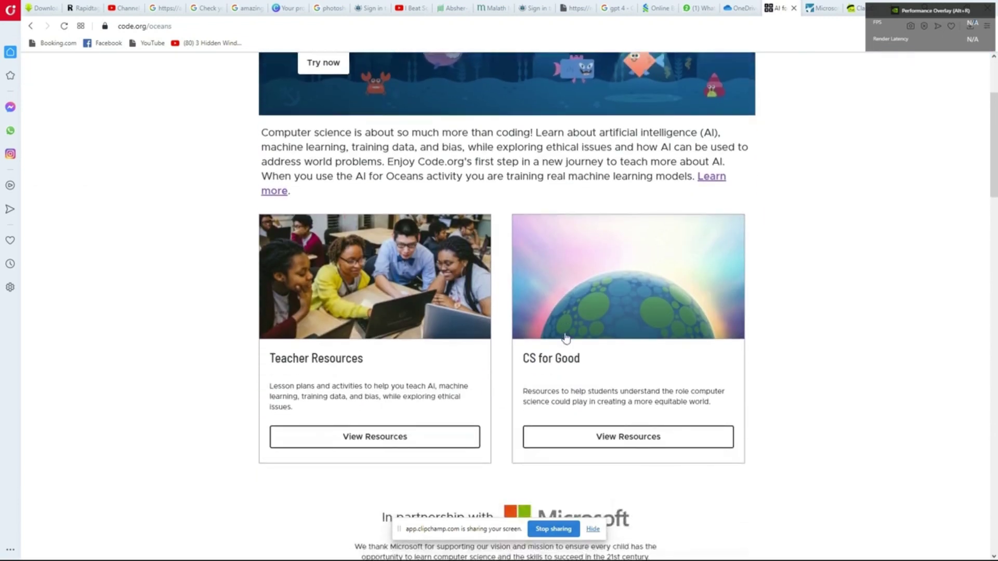
{"action": "scroll", "coordinate": [567, 338], "scroll_direction": "down", "scroll_amount": 2}
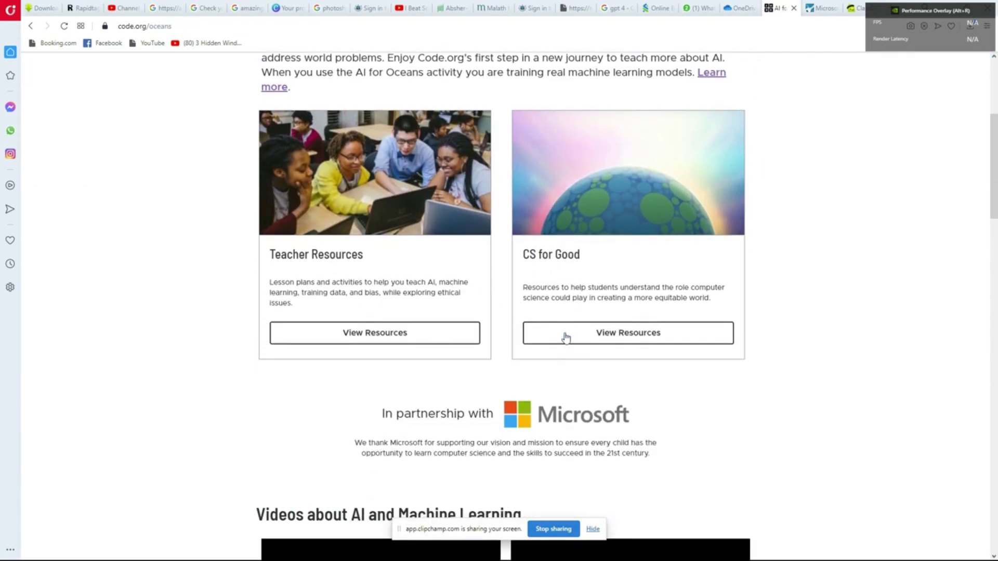
{"action": "scroll", "coordinate": [567, 338], "scroll_direction": "up", "scroll_amount": 5}
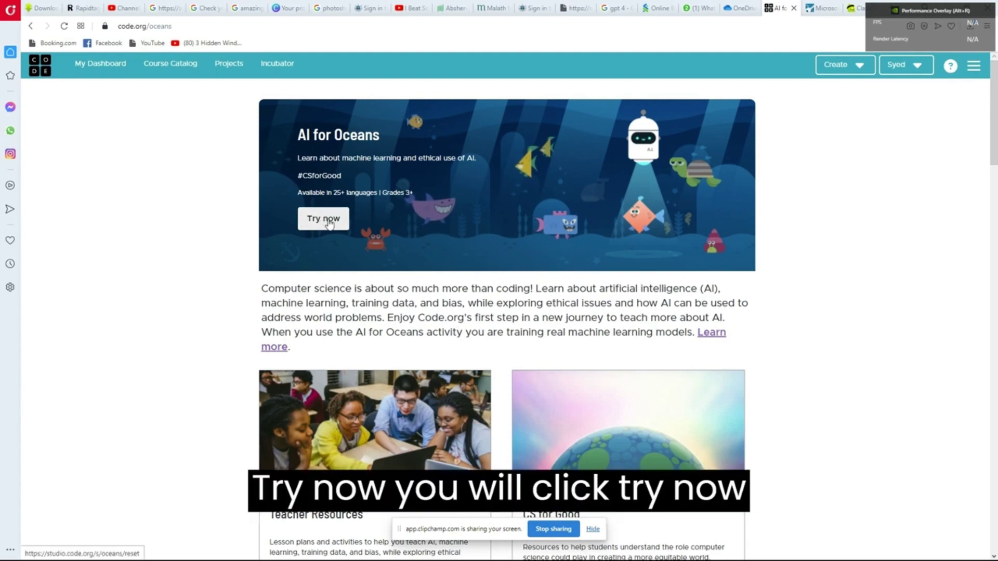
{"action": "left_click", "coordinate": [331, 223]}
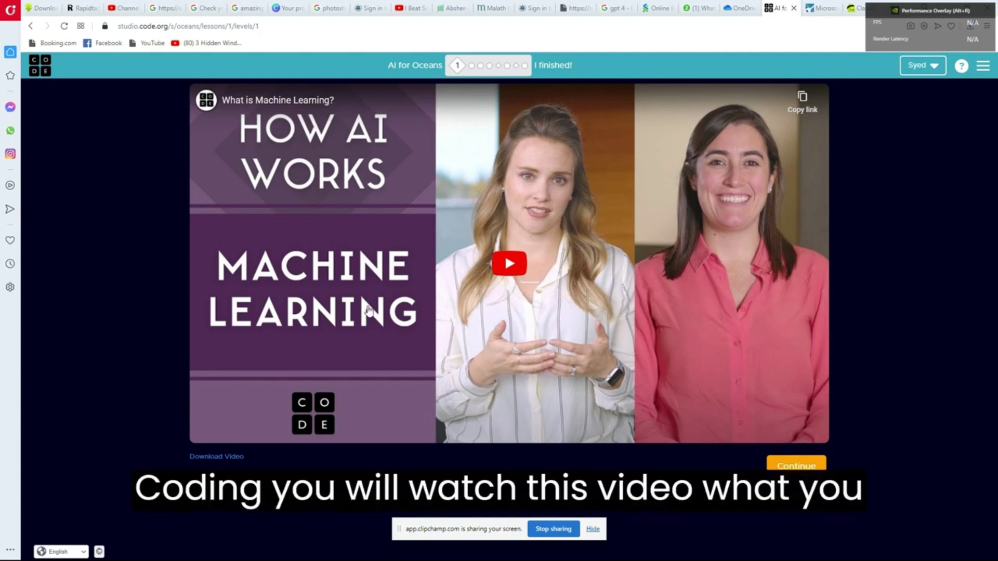
{"action": "left_click", "coordinate": [805, 470]}
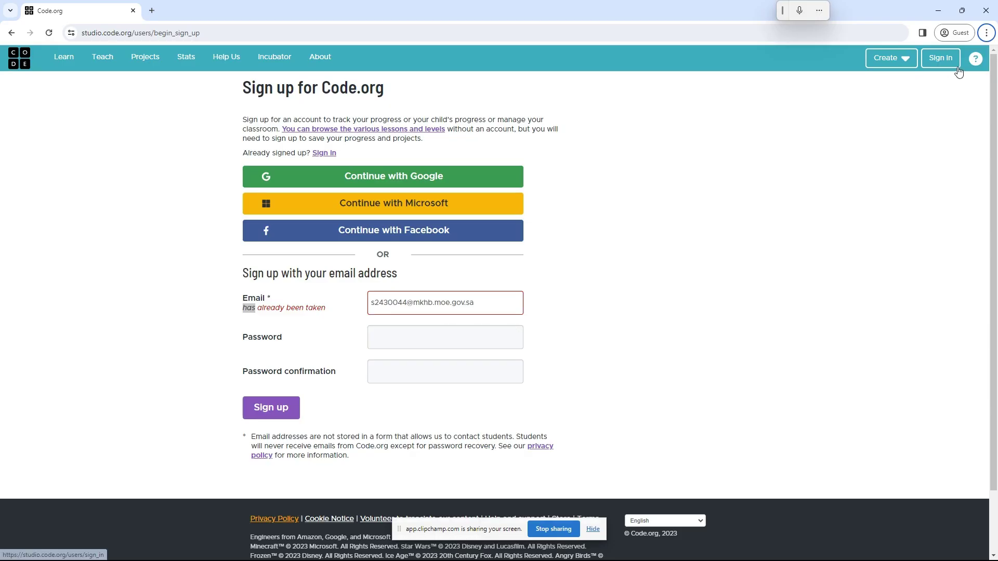
Open the Create an account form and dictate the student's school email into it
{"action": "left_click", "coordinate": [936, 60]}
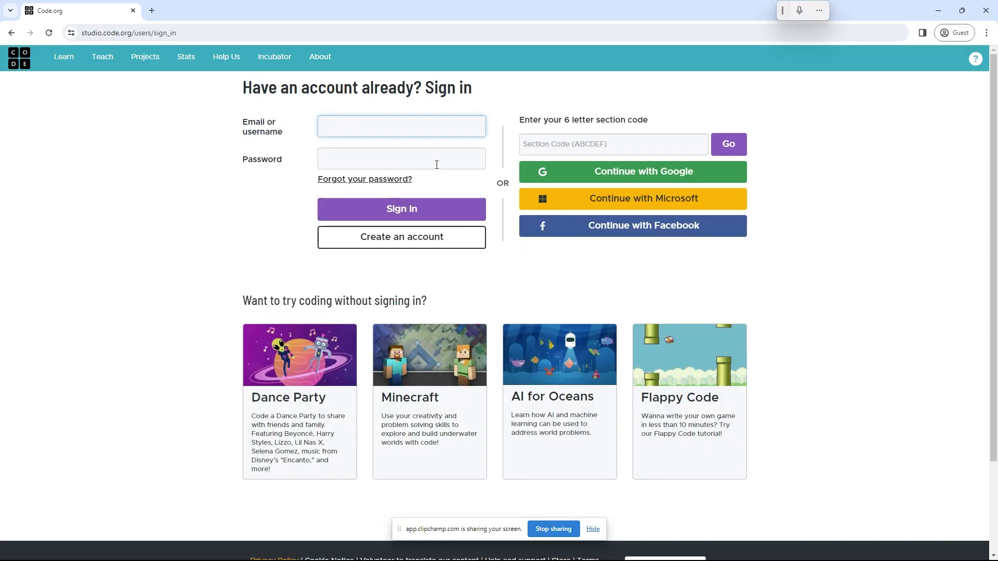
{"action": "left_click", "coordinate": [427, 239]}
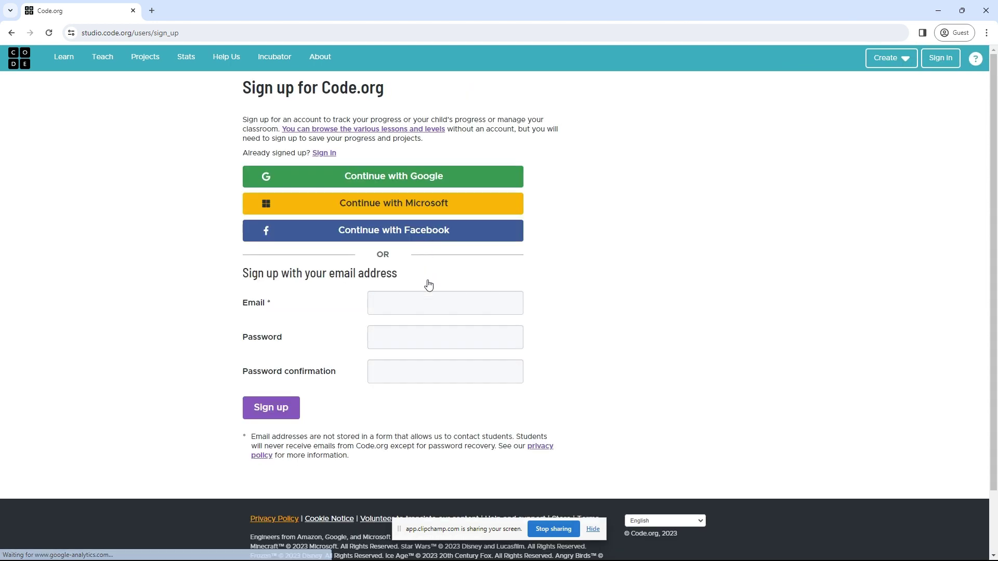
{"action": "left_click", "coordinate": [428, 299]}
{"action": "key", "text": "super+h"}
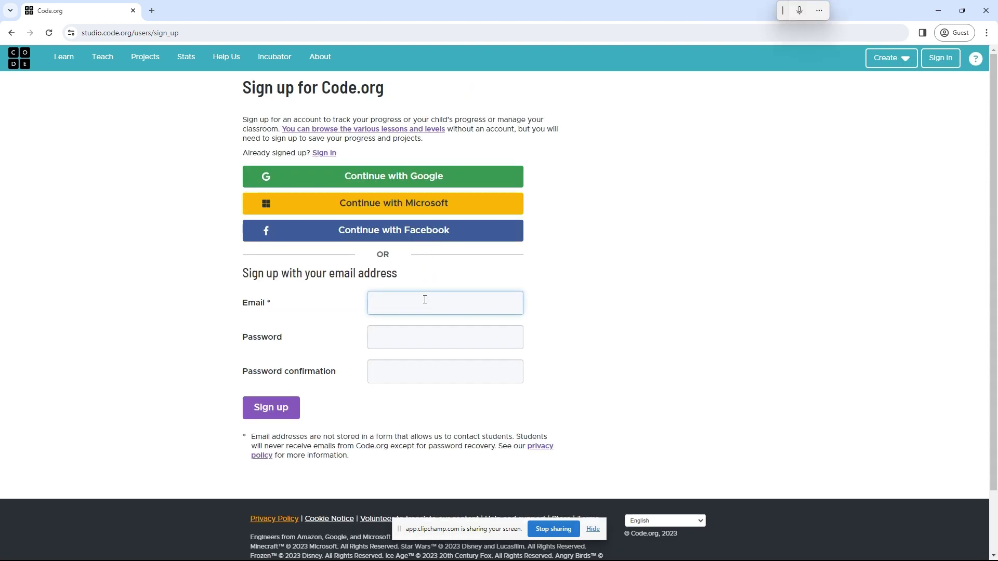
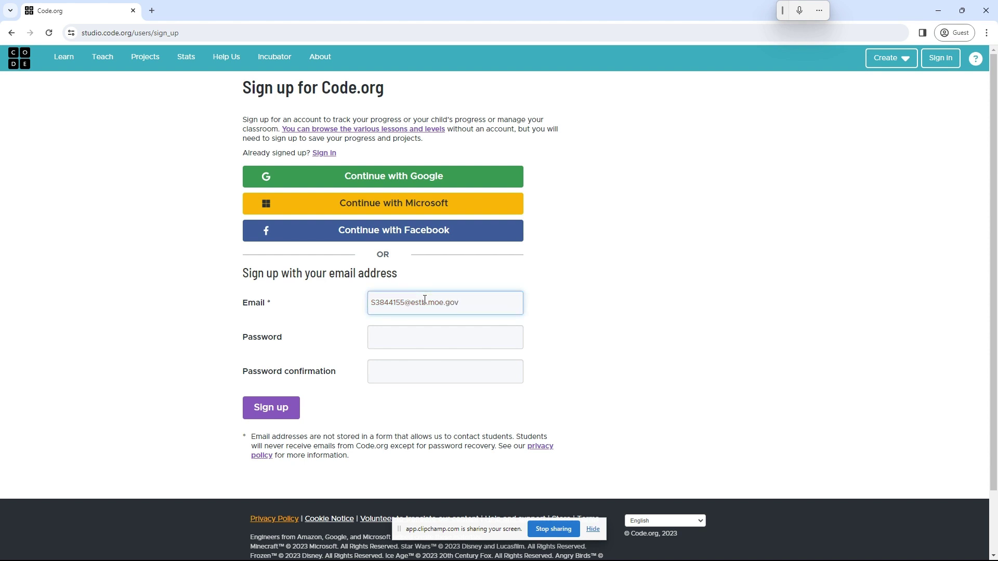
Enter and confirm the account password, then submit the sign-up form
{"action": "key", "text": "Tab"}
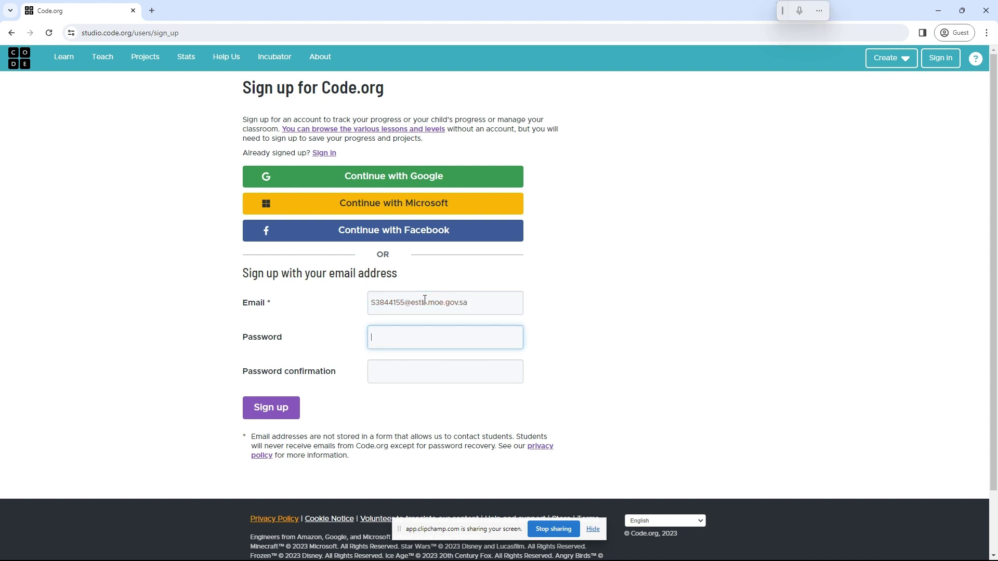
{"action": "type", "text": "•••••••••"}
{"action": "key", "text": "Tab"}
{"action": "type", "text": "•••••••"}
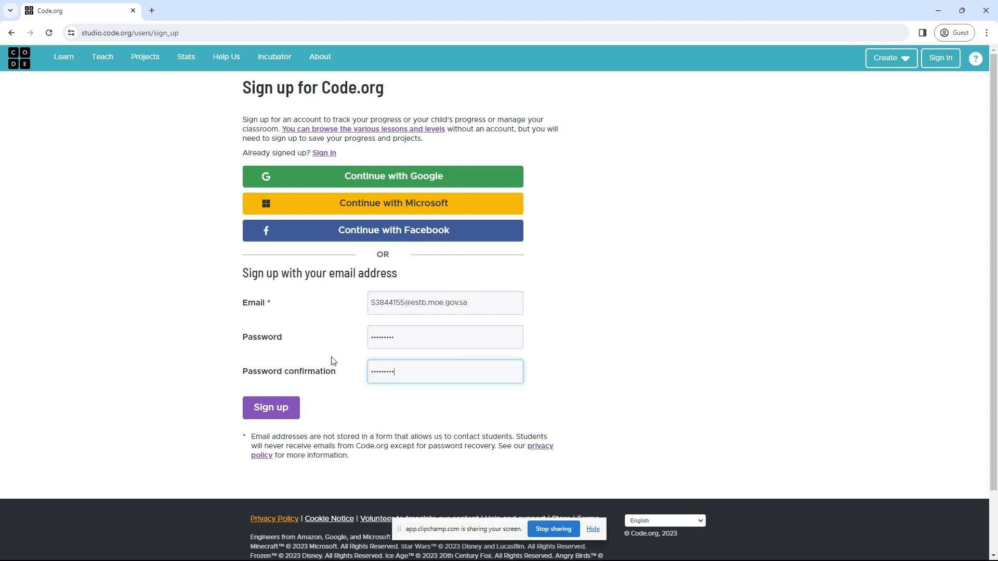
{"action": "type", "text": "••"}
{"action": "left_click", "coordinate": [270, 408]}
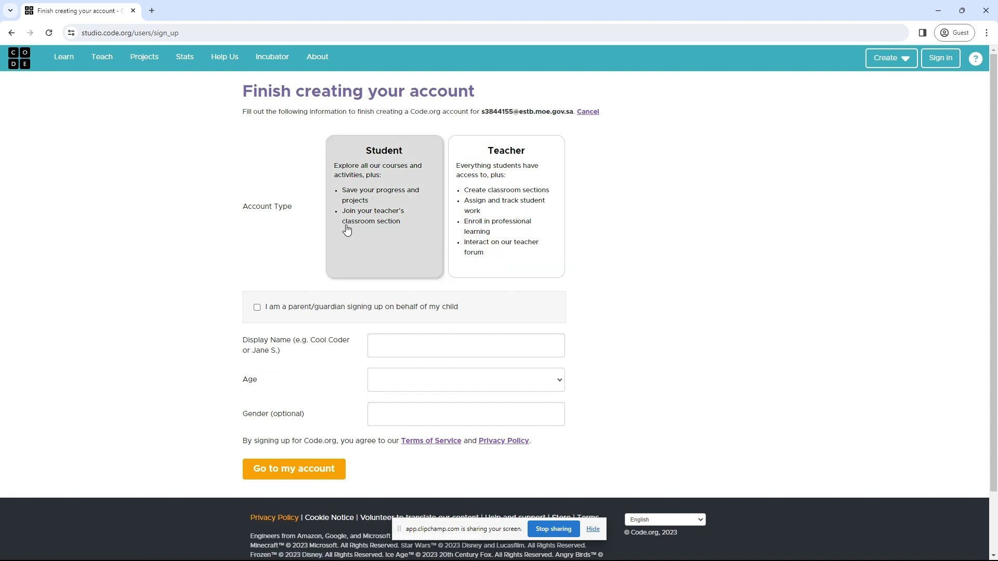
Finish the account as a Student with a display name, age 13 and gender Male
{"action": "left_click", "coordinate": [371, 216]}
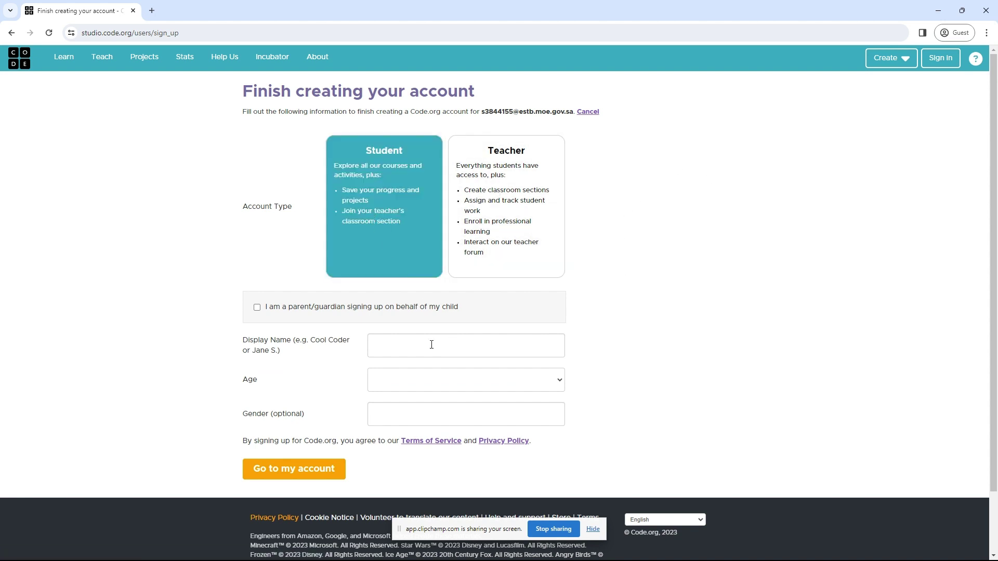
{"action": "left_click", "coordinate": [432, 346]}
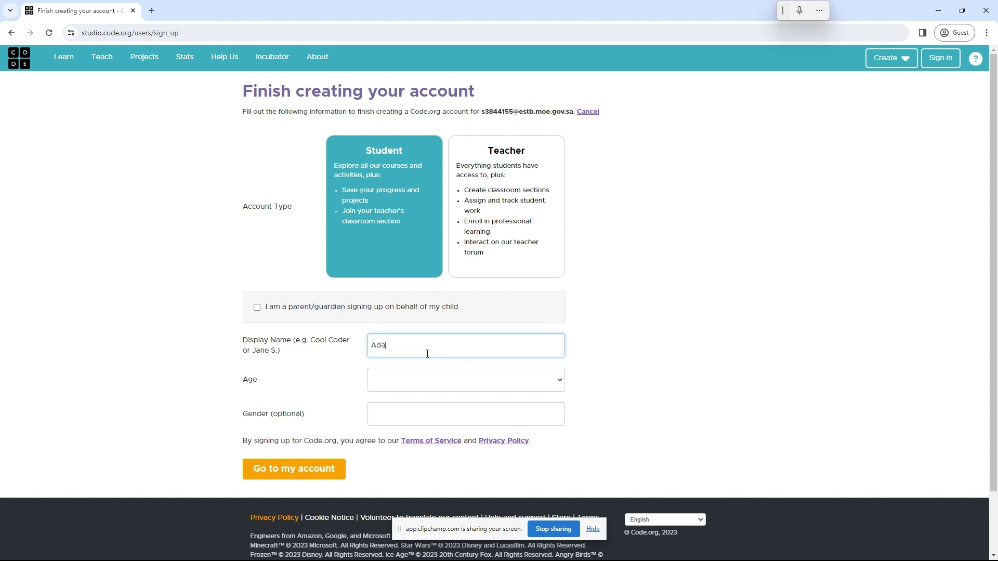
{"action": "key", "text": "Tab"}
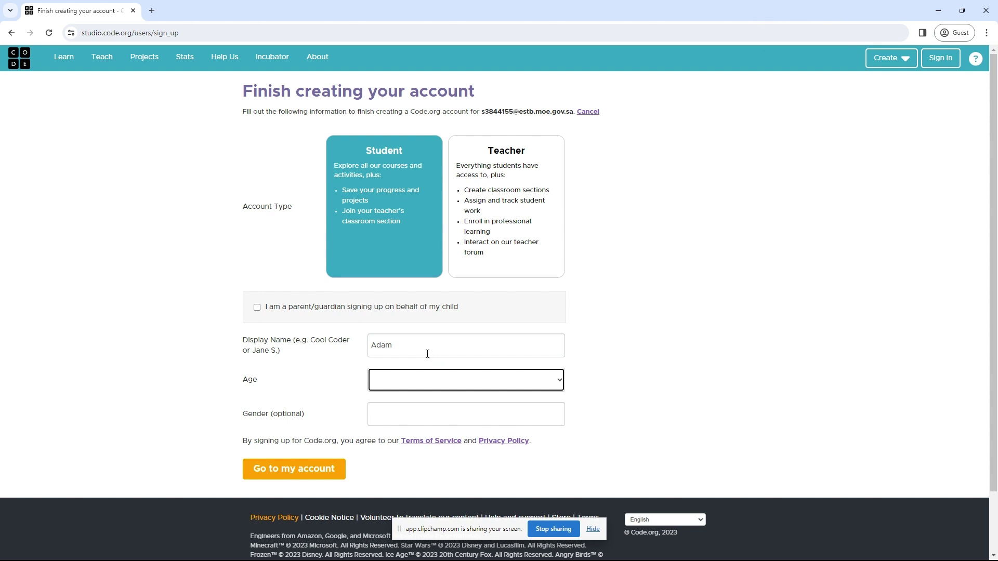
{"action": "key", "text": "Tab"}
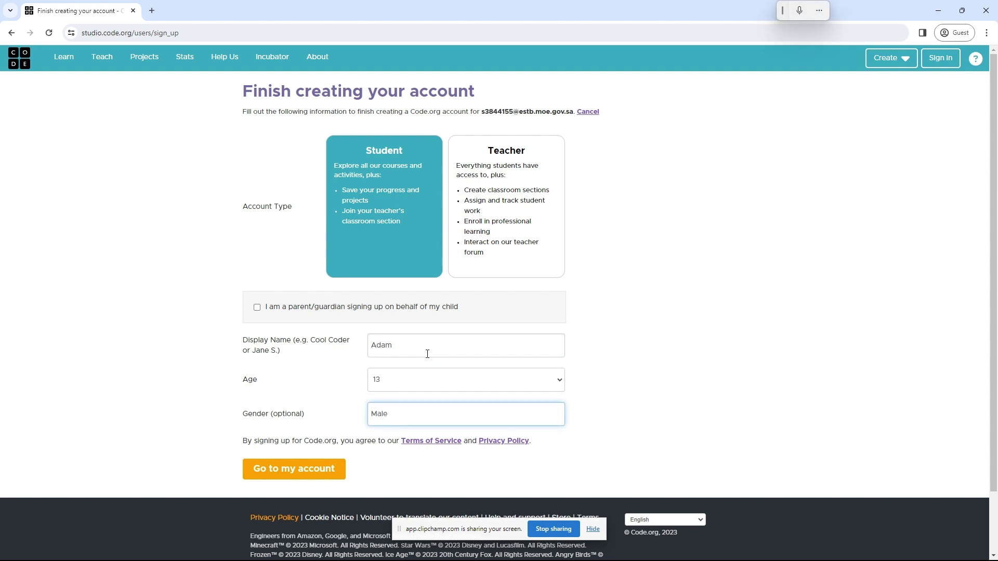
{"action": "type", "text": "Male"}
{"action": "left_click", "coordinate": [292, 471]}
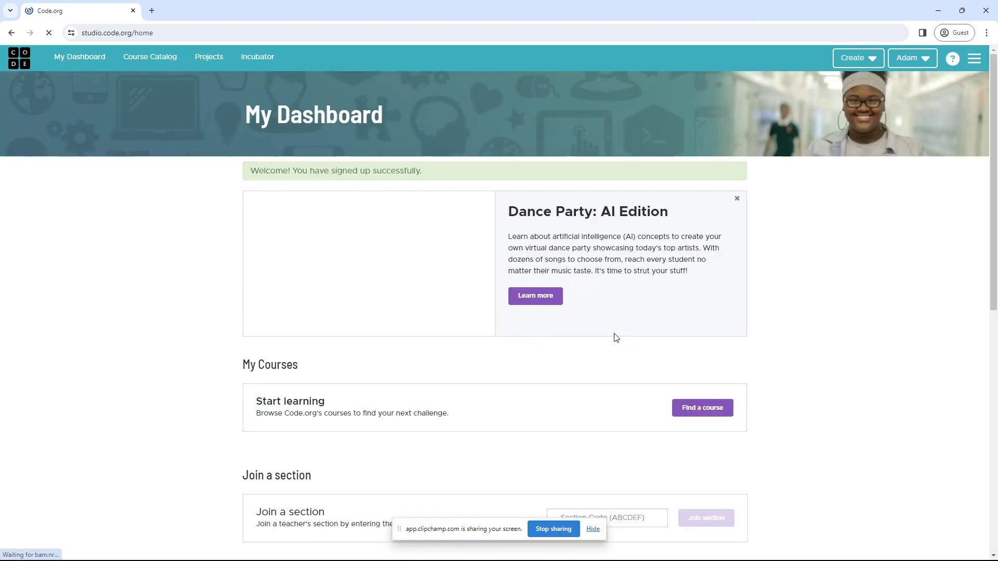
Start AI for Oceans from the Hour of Code courses and continue past the intro video
{"action": "left_click", "coordinate": [710, 410]}
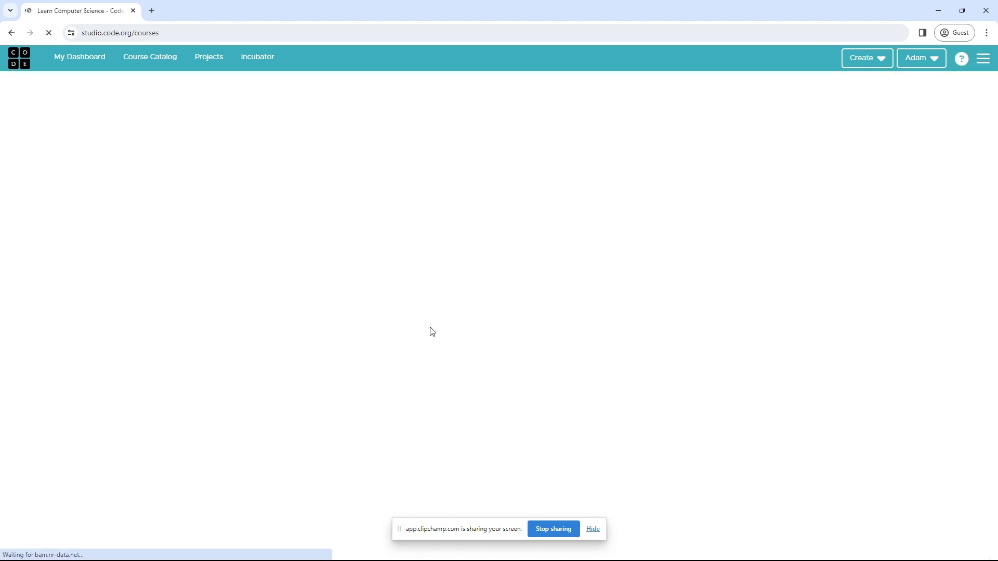
{"action": "scroll", "coordinate": [637, 387], "scroll_direction": "down", "scroll_amount": 3}
{"action": "scroll", "coordinate": [632, 394], "scroll_direction": "down", "scroll_amount": 1}
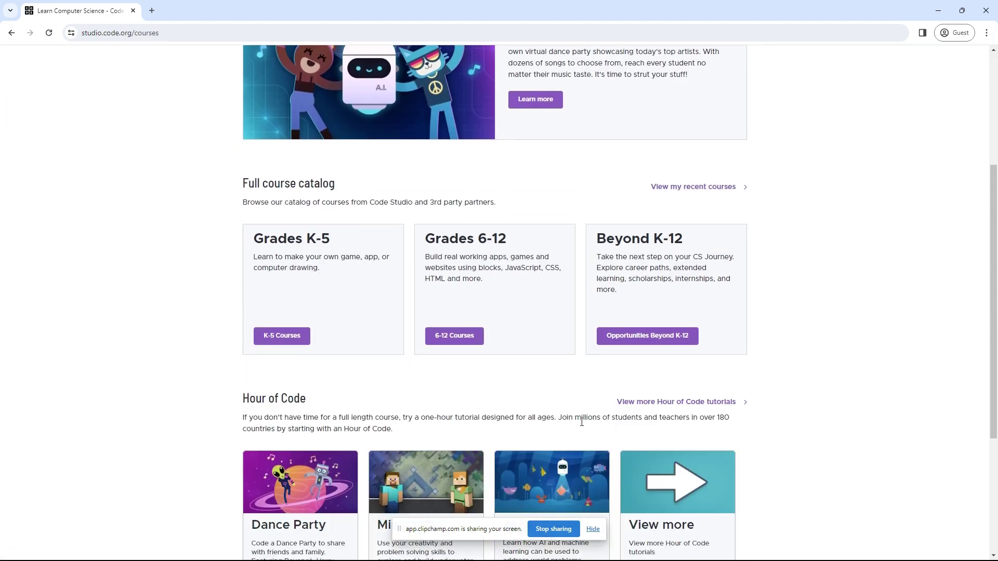
{"action": "scroll", "coordinate": [554, 488], "scroll_direction": "down", "scroll_amount": 2}
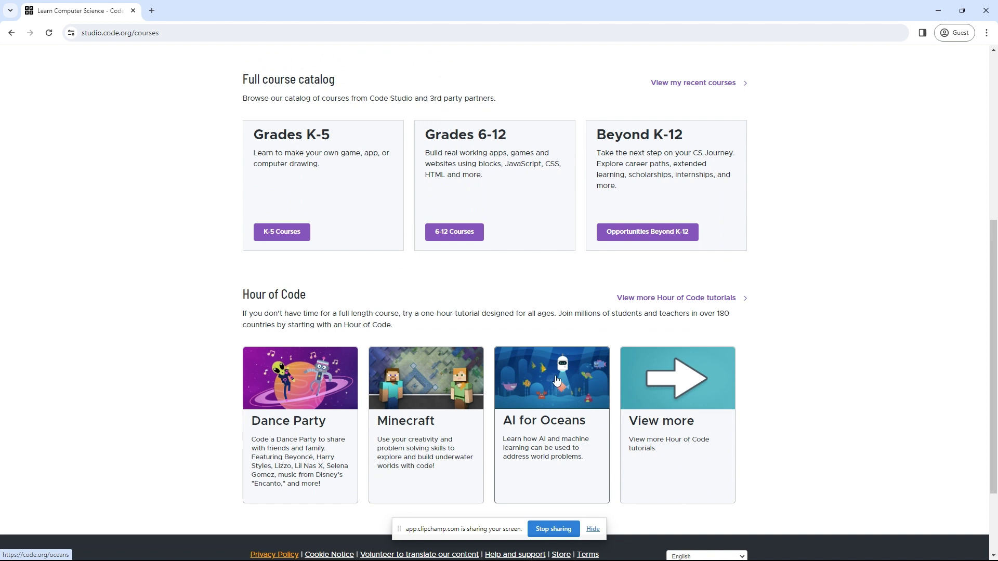
{"action": "left_click", "coordinate": [556, 382]}
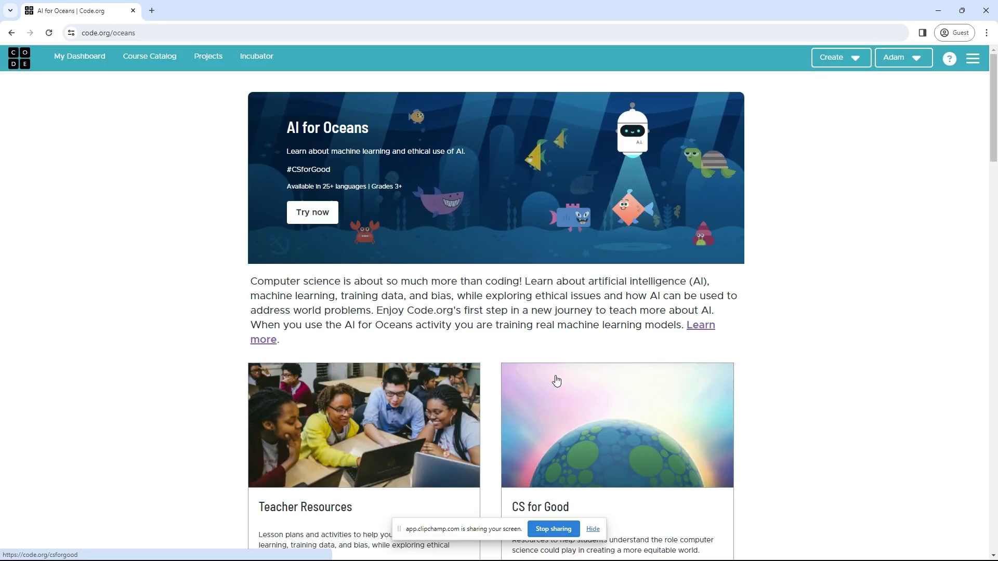
{"action": "left_click", "coordinate": [327, 219]}
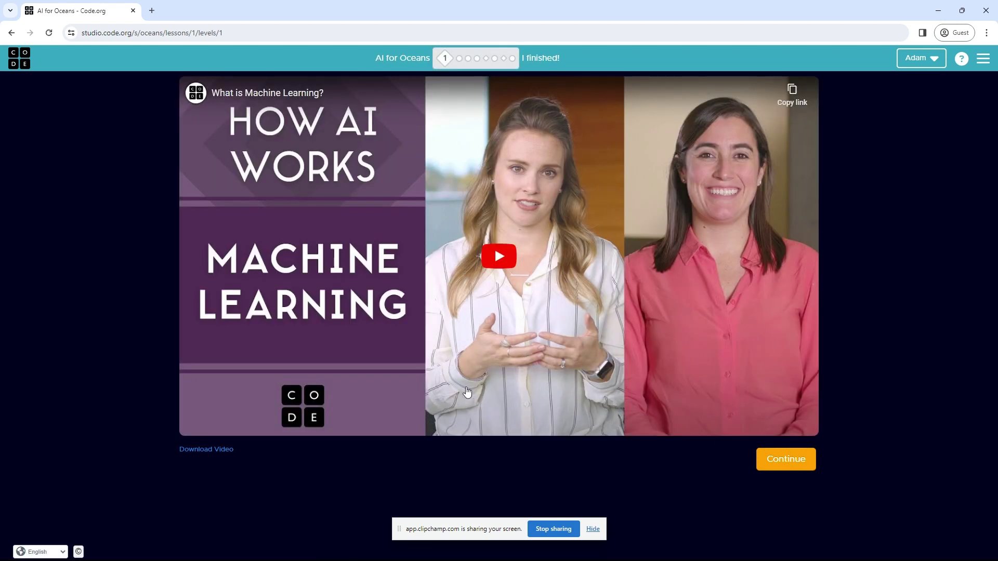
{"action": "left_click", "coordinate": [782, 460]}
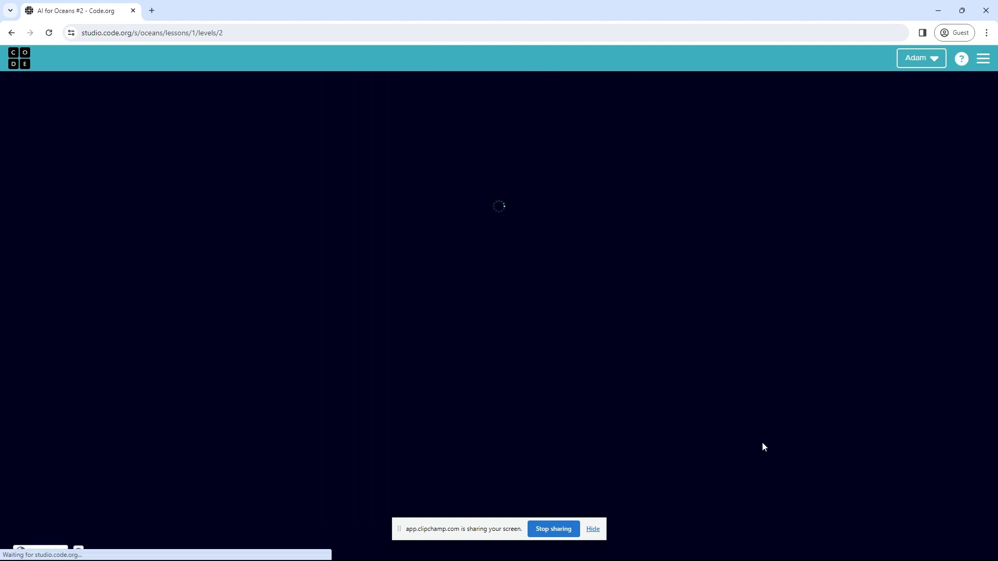